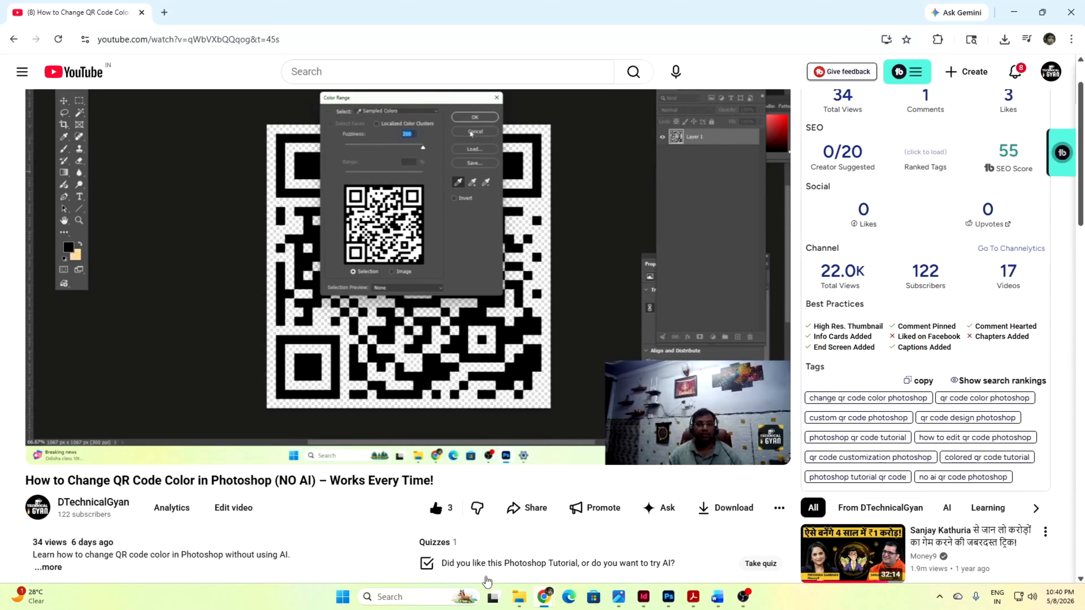
- Switch to Photoshop and open the black QR code file 1 from the recent files
mouse_move(494, 593)
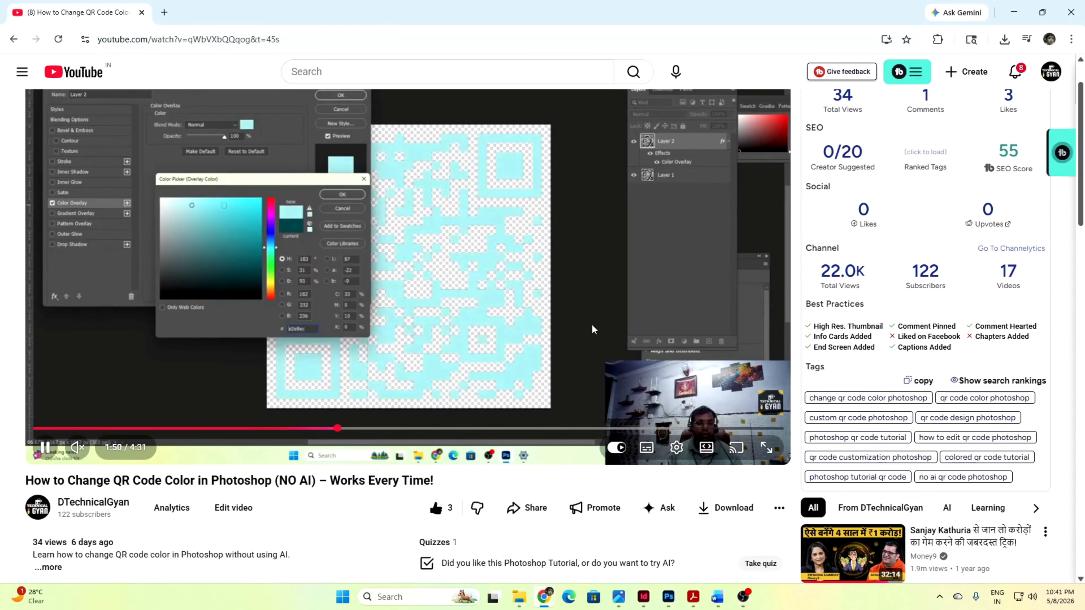
mouse_move(669, 601)
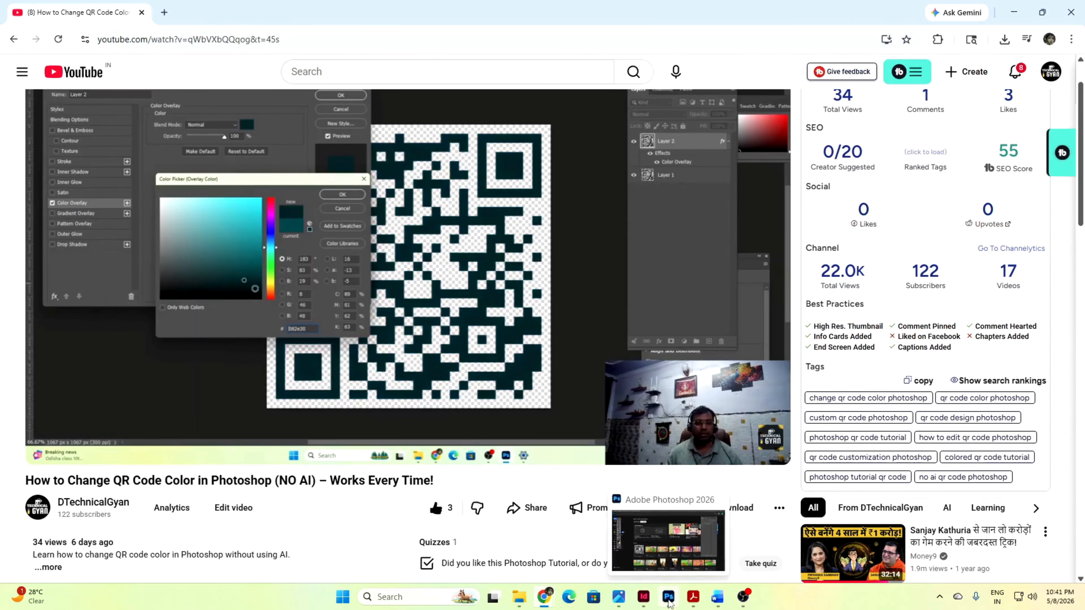
click(669, 600)
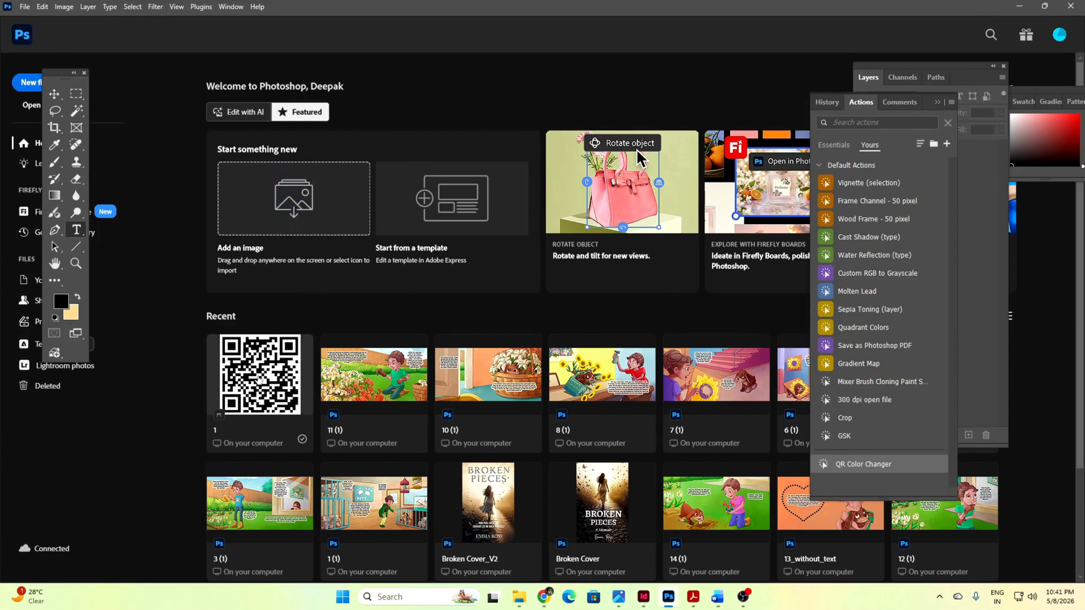
click(260, 380)
click(628, 160)
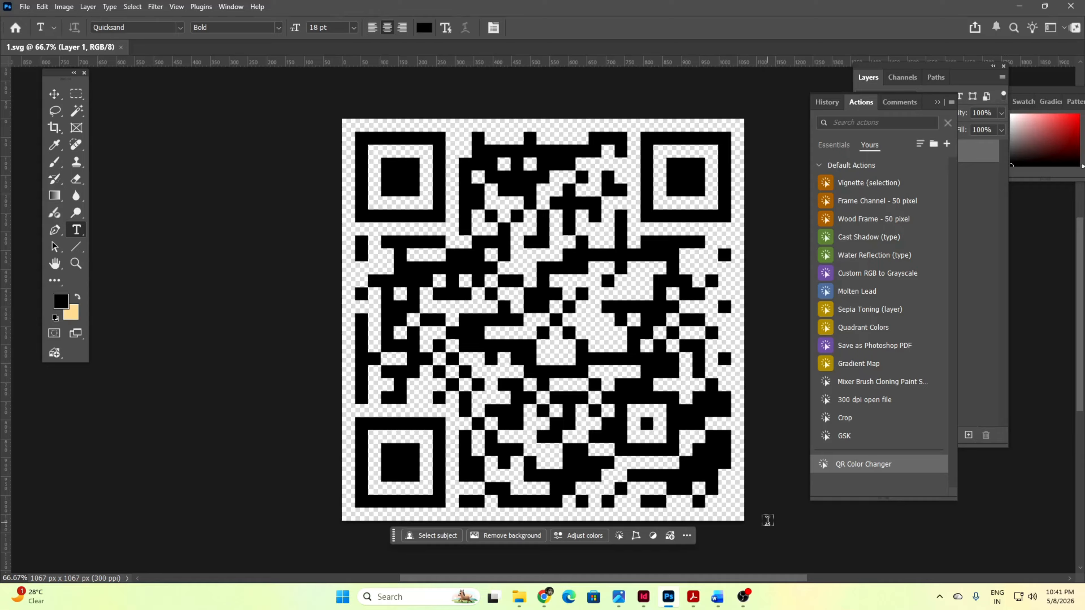
- Create a new action named "QR Color Change 2" and start recording it
click(947, 146)
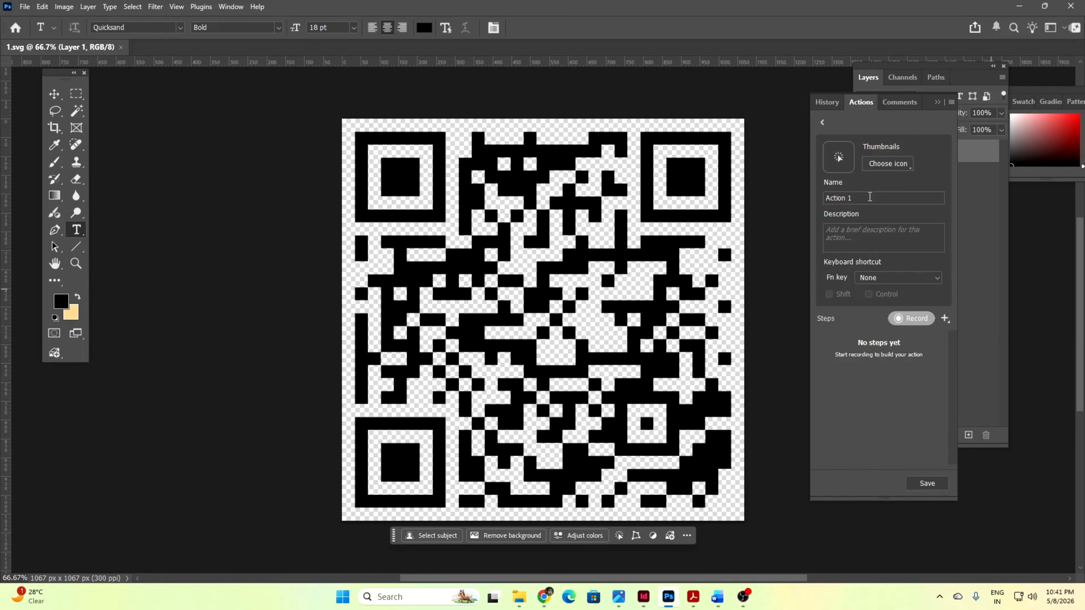
click(869, 197)
key(ctrl+a)
text(GS)
text( Co)
text(lor Change)
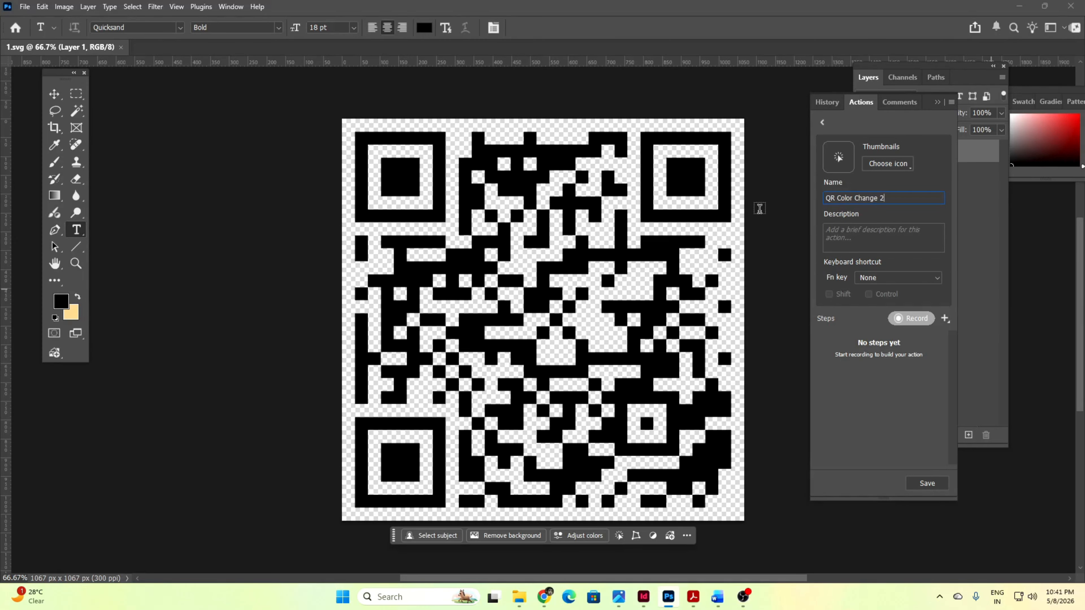
click(904, 321)
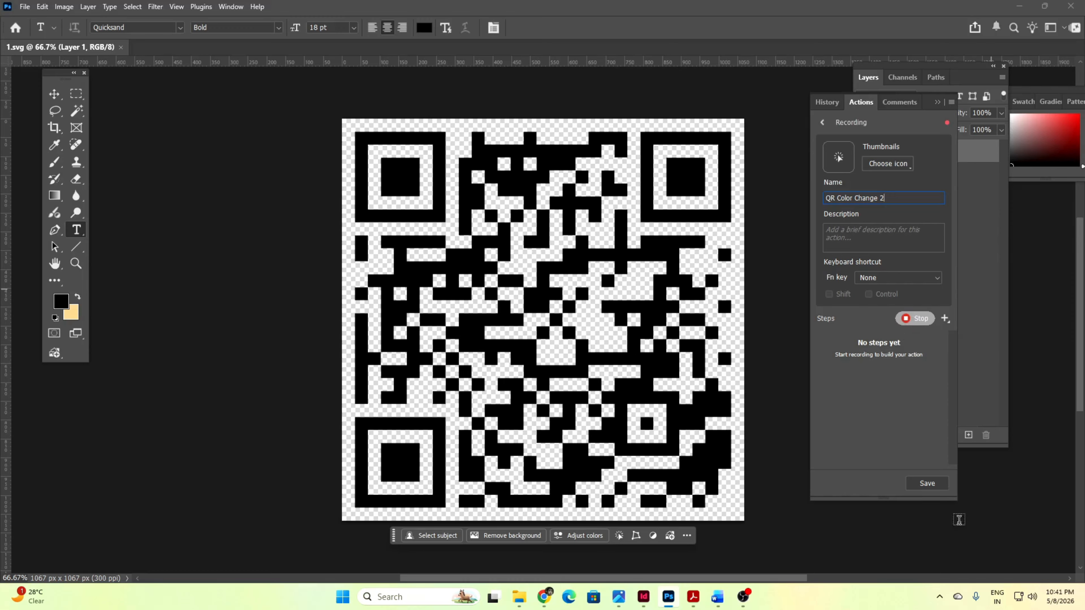
- Select the black QR pattern with Color Range at fuzziness 200 and copy it to a new layer
click(133, 7)
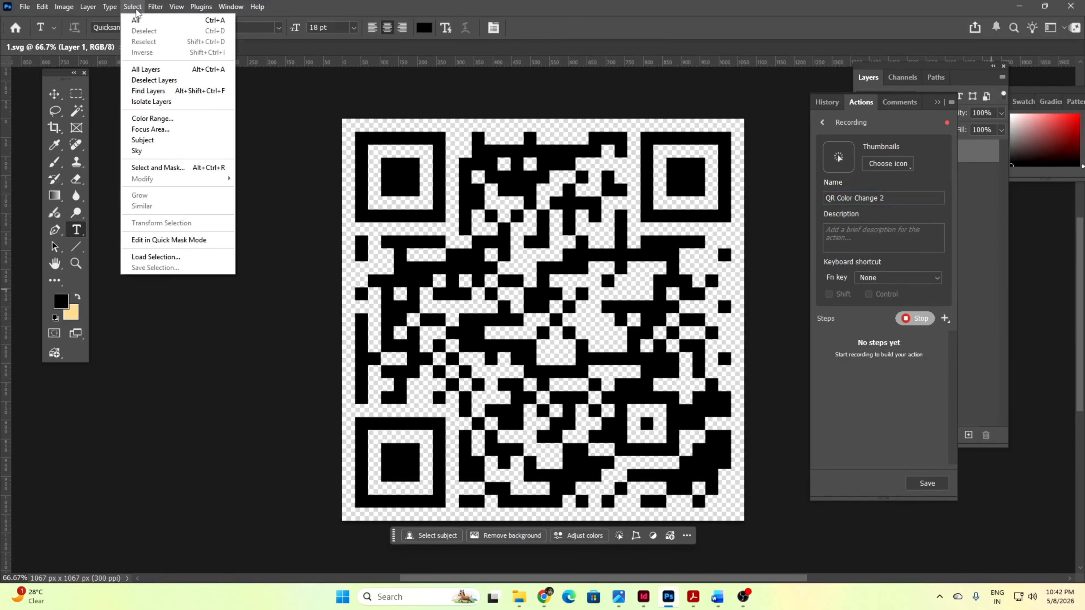
click(169, 120)
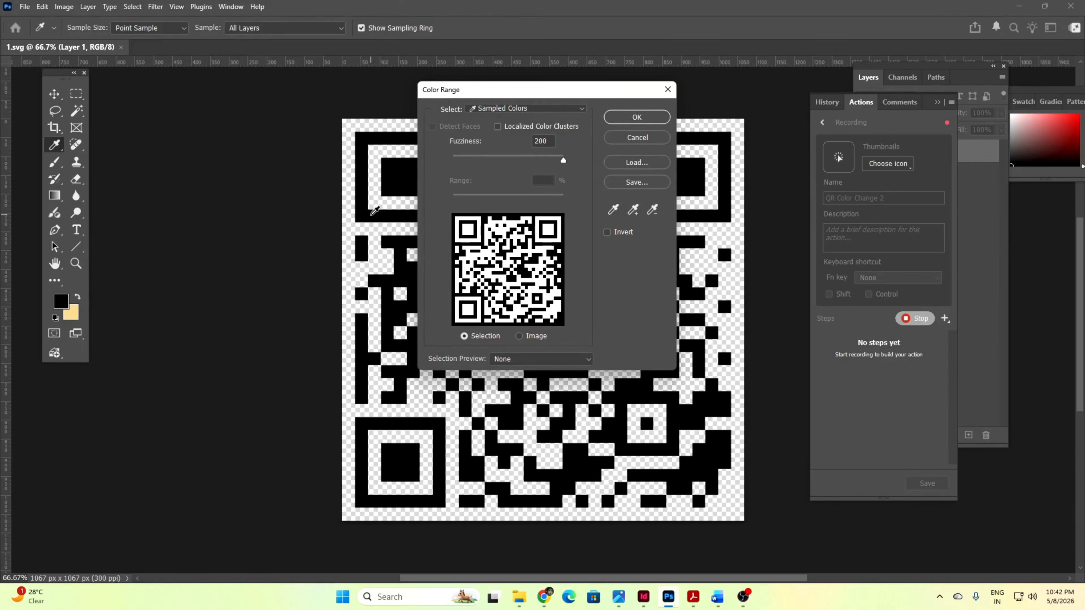
drag(549, 143, 437, 132)
click(639, 117)
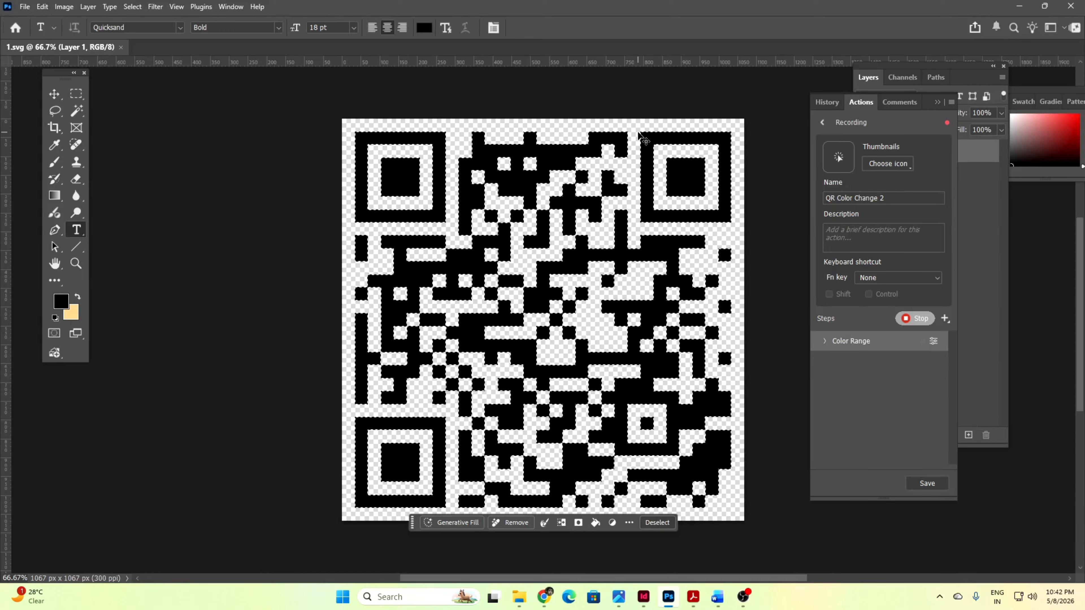
key(ctrl+j)
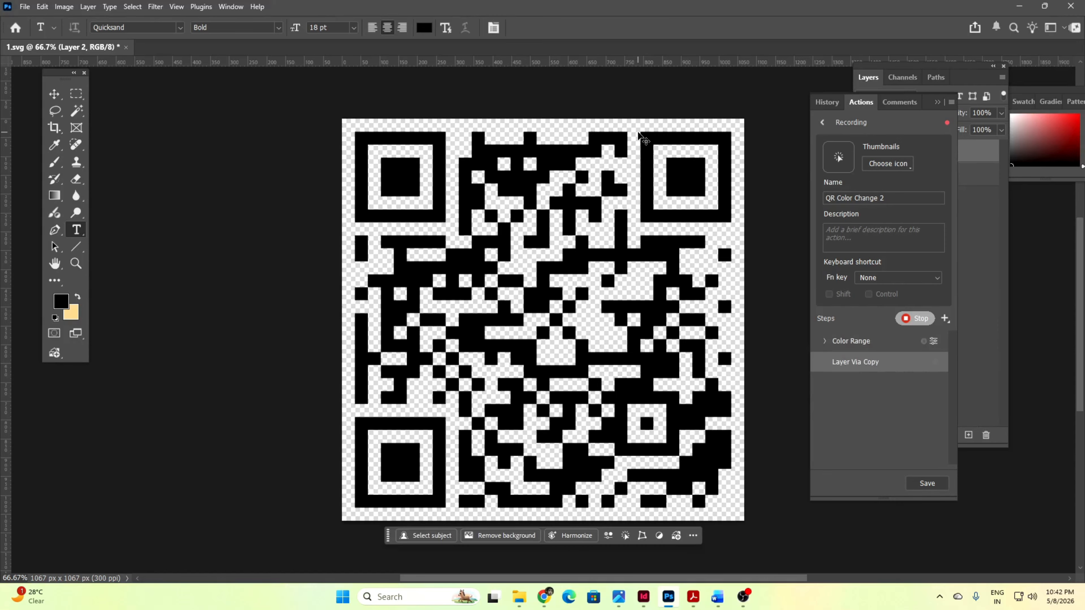
- Open the layer style settings of Layer 2 and enable a Color Overlay
click(962, 88)
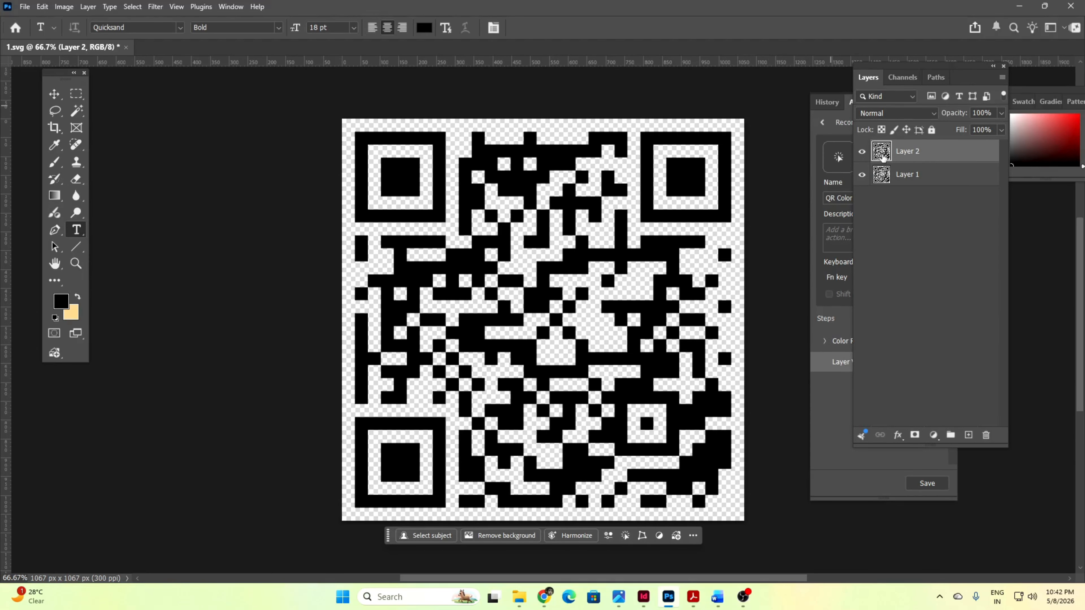
double_click(883, 158)
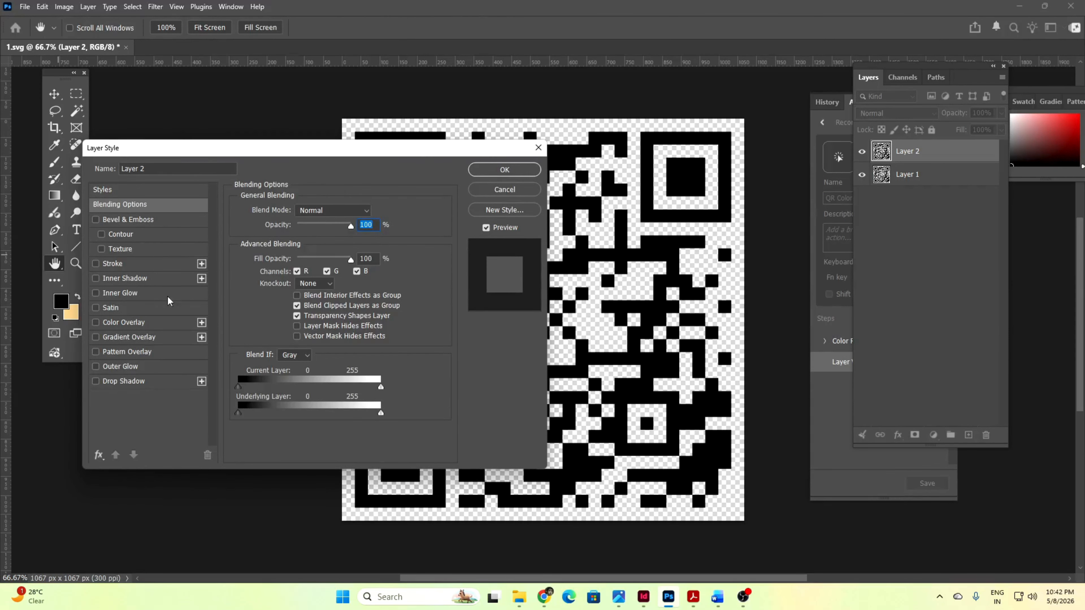
click(95, 324)
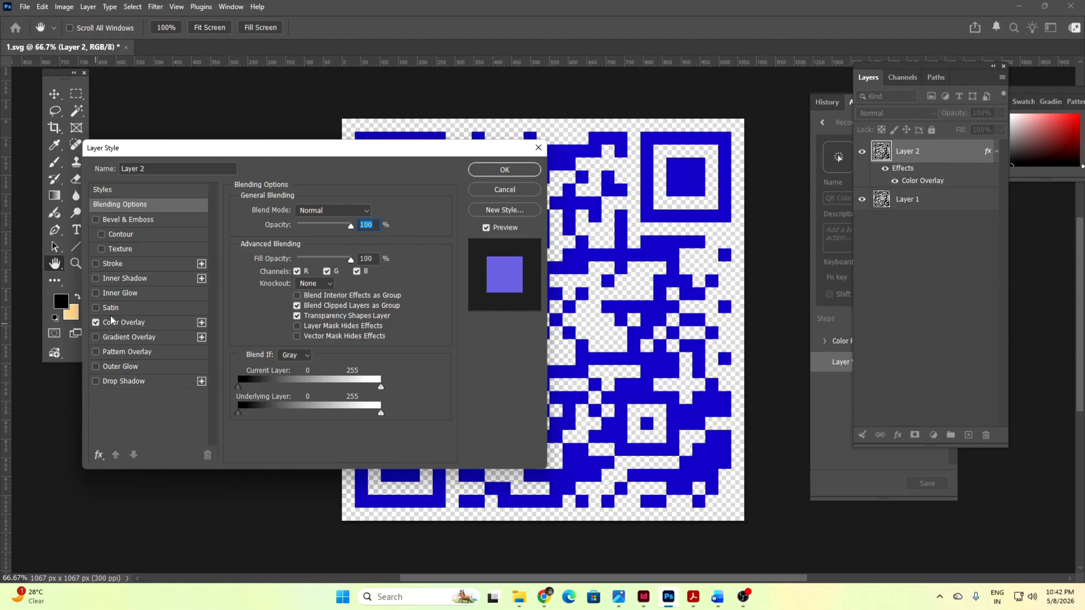
click(137, 324)
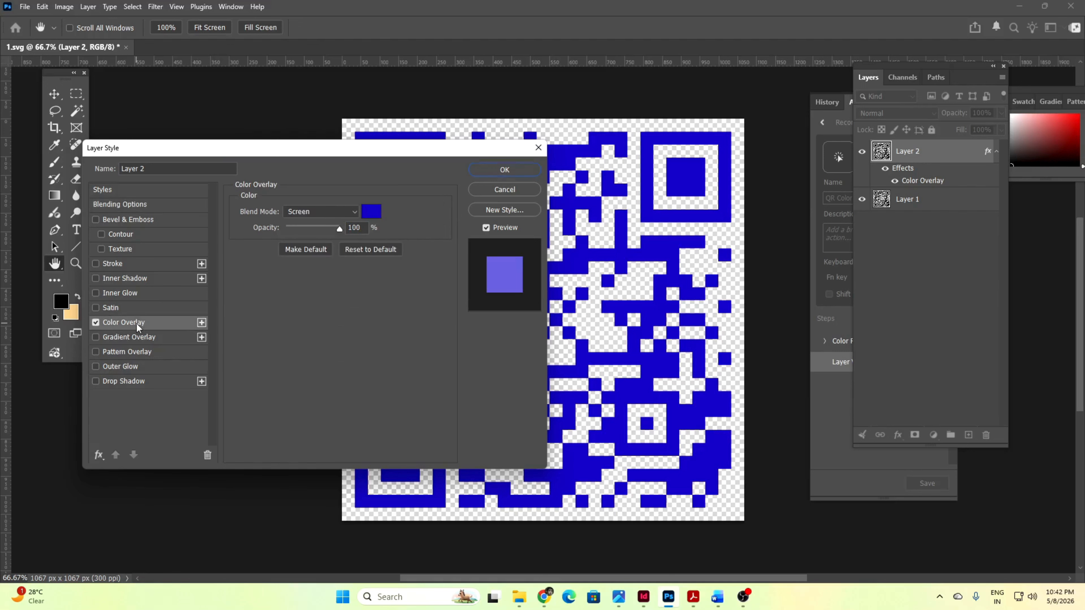
- Set the Color Overlay colour to dark brown 682b02
click(372, 211)
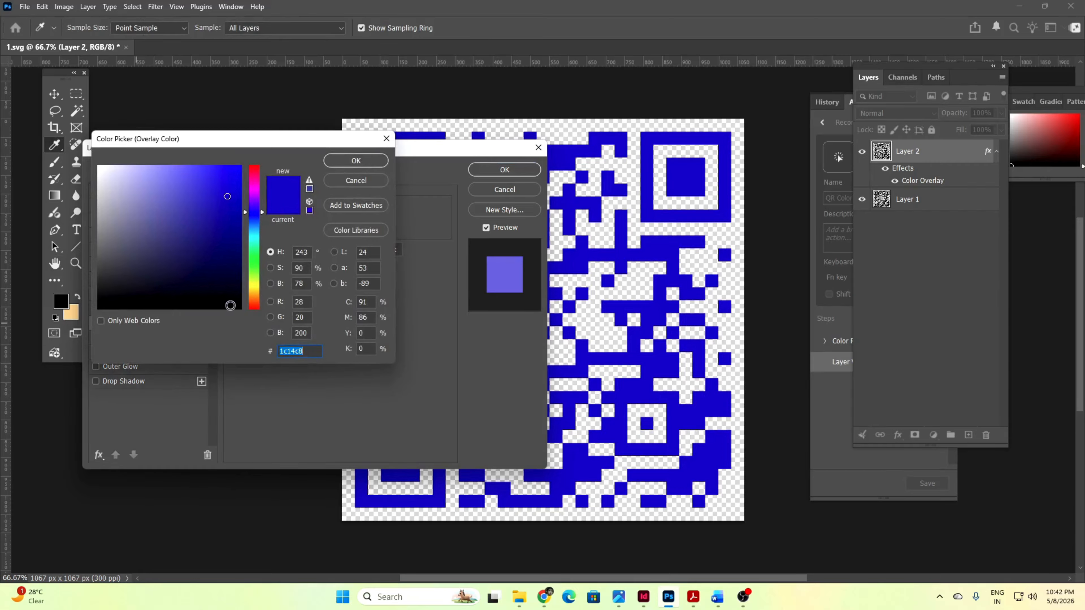
click(230, 306)
click(253, 273)
click(253, 300)
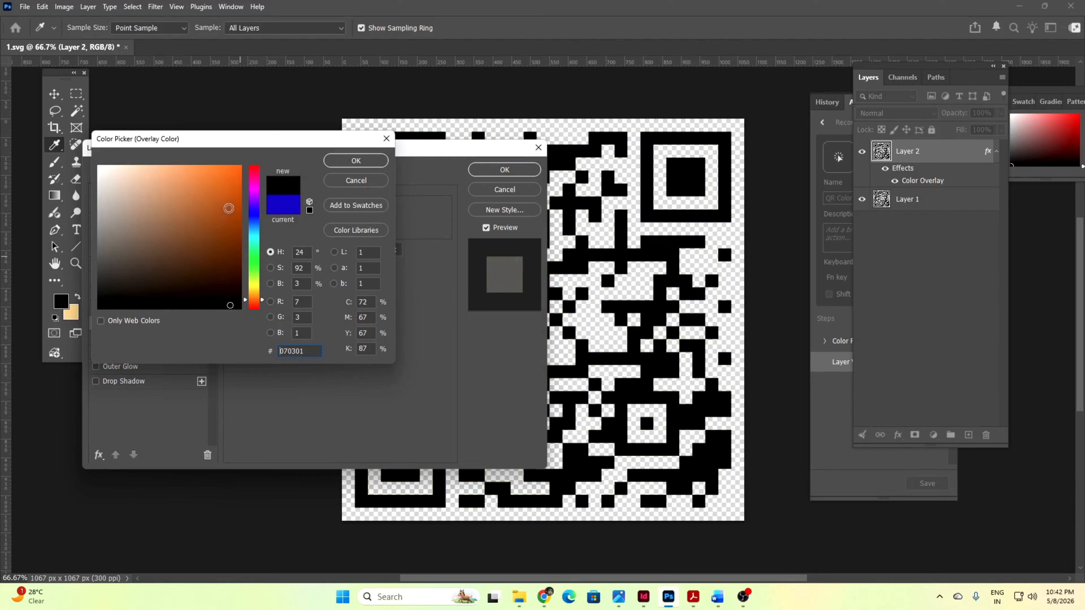
click(231, 208)
click(238, 229)
click(234, 182)
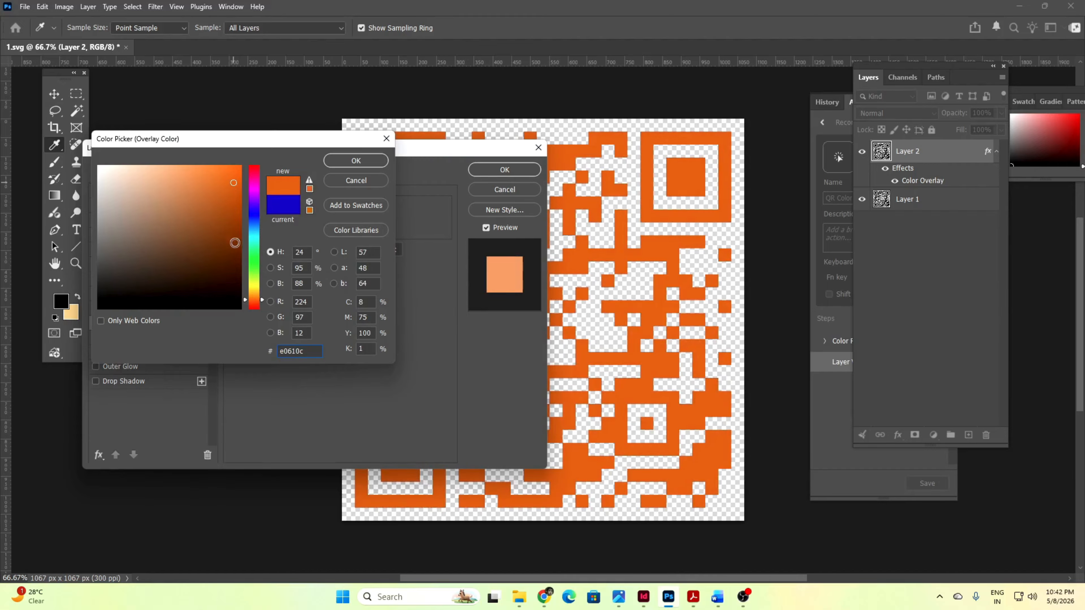
click(235, 243)
click(238, 250)
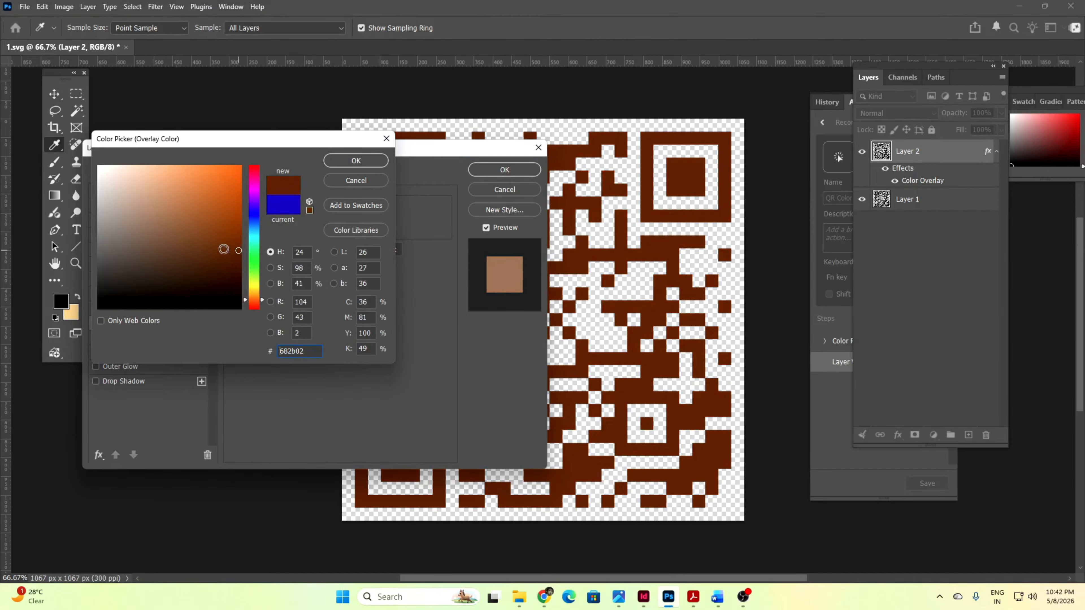
click(365, 163)
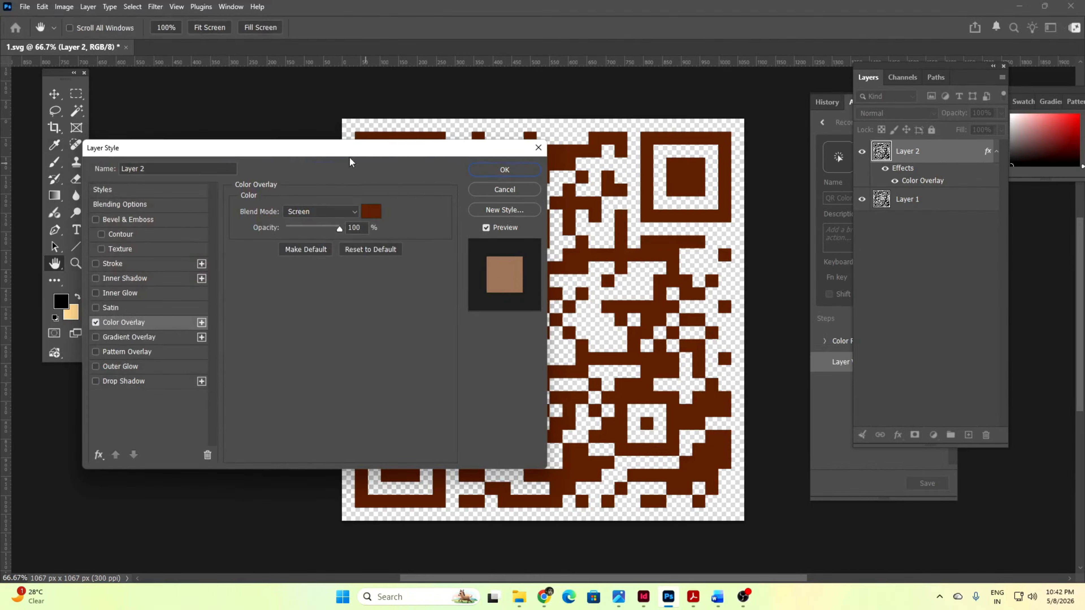
- Enable a Gradient Overlay on Layer 2 and expand the Greens group of gradient presets
click(95, 338)
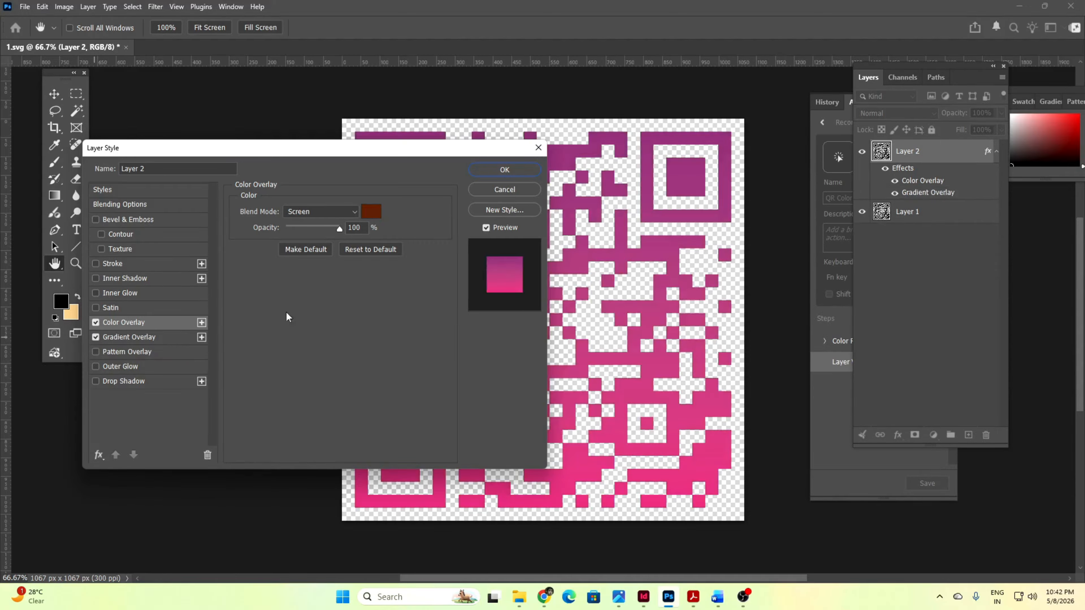
click(152, 337)
click(348, 241)
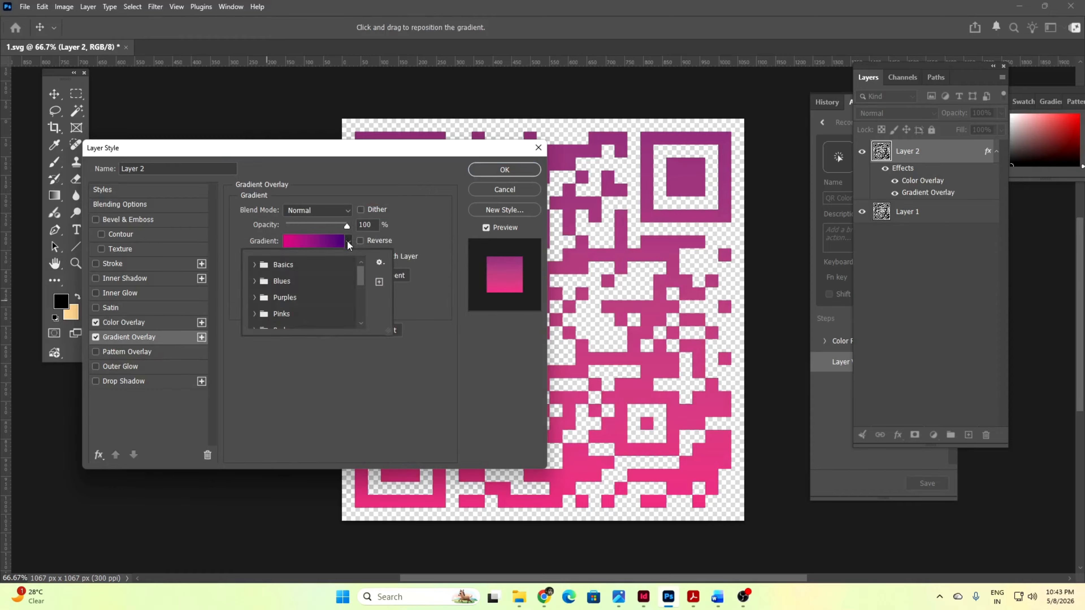
scroll(321, 307, down, 3)
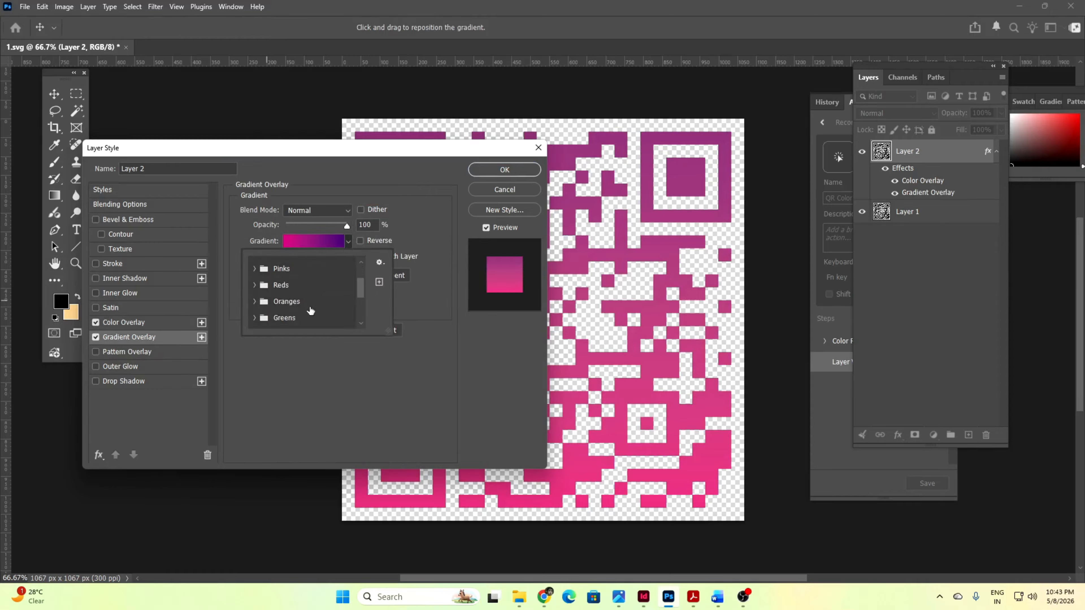
click(275, 320)
scroll(275, 321, down, 1)
click(255, 301)
scroll(284, 309, down, 2)
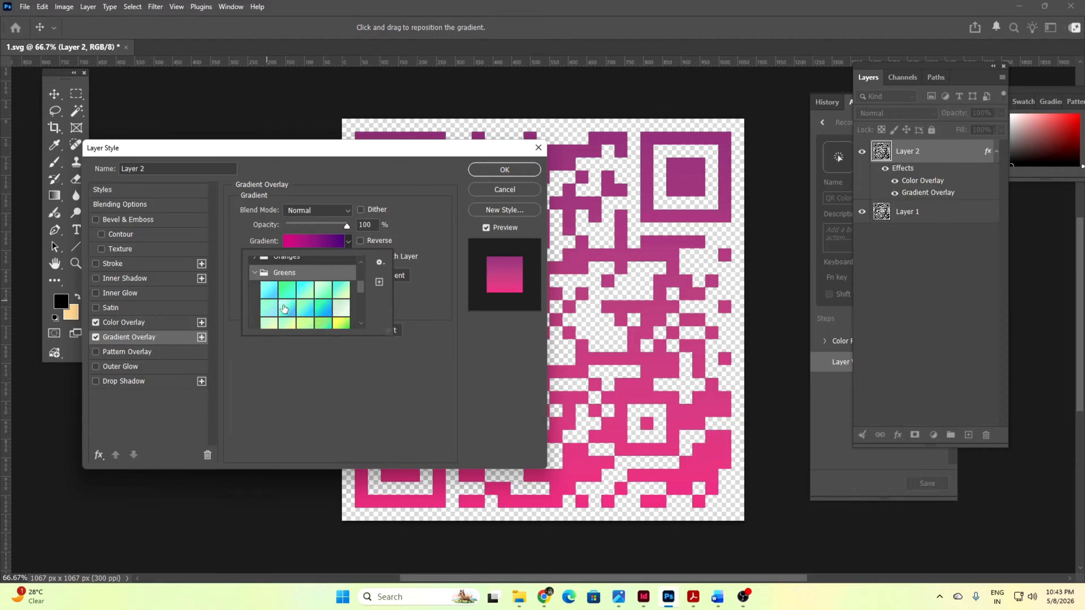
scroll(284, 309, down, 2)
- Apply the dark blue to teal gradient preset from the Greens group and turn off the Color Overlay
click(325, 282)
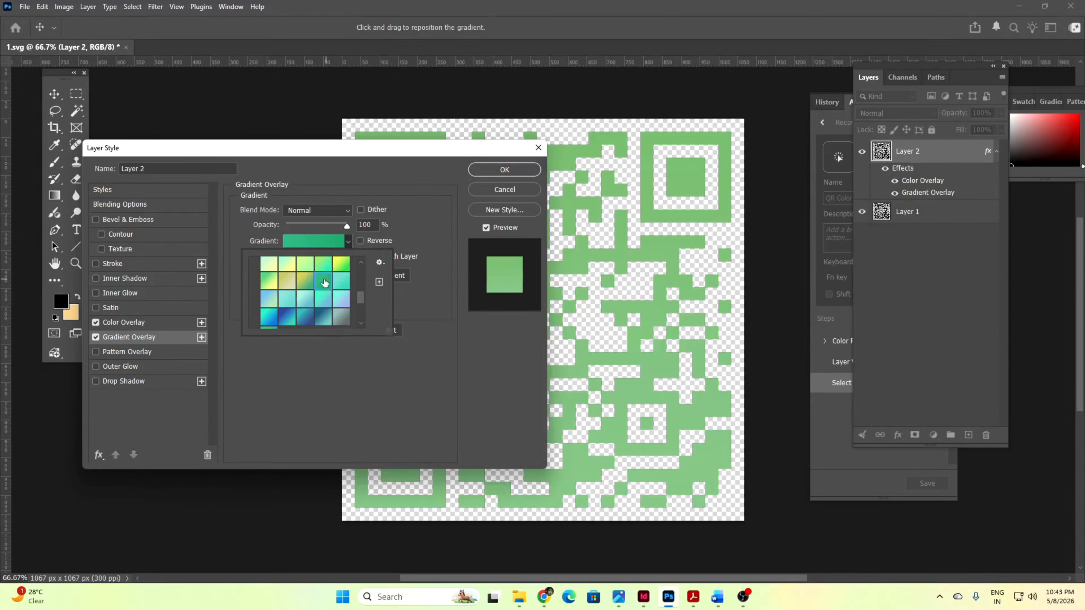
click(322, 318)
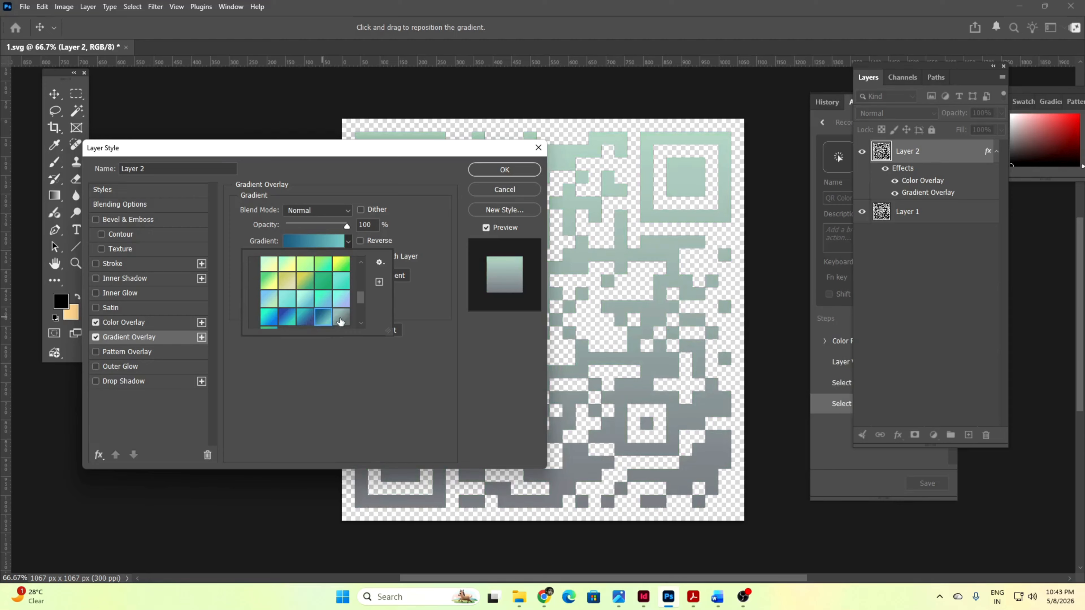
click(96, 323)
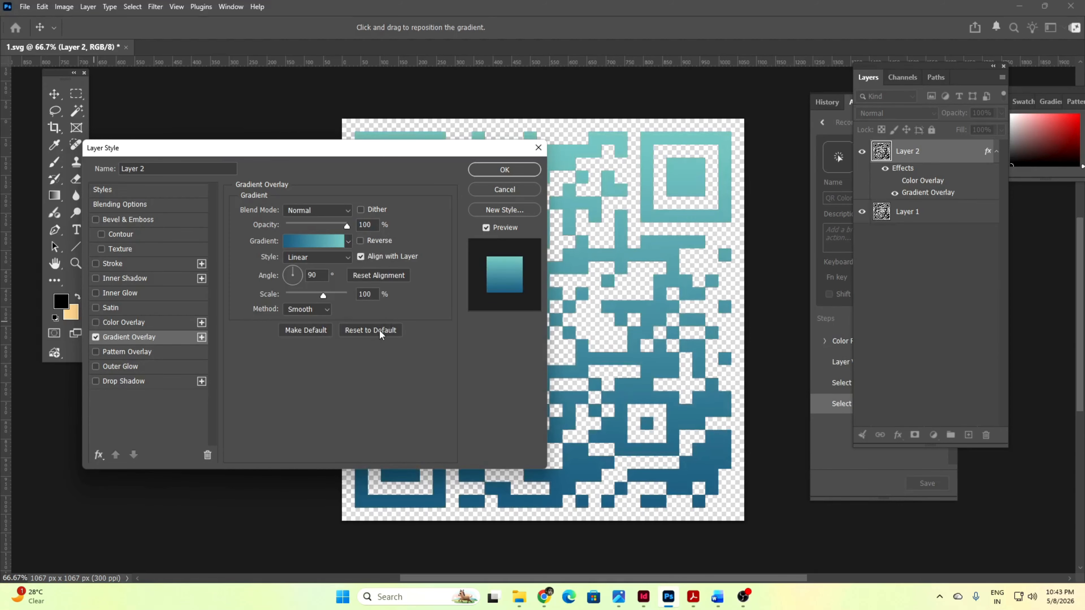
click(504, 169)
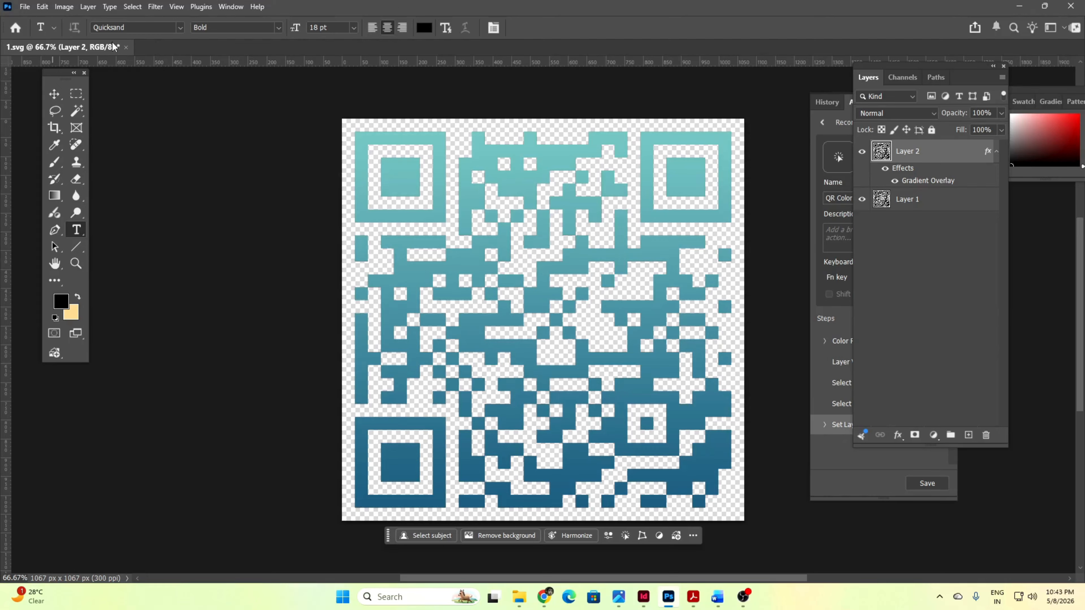
- Save the recoloured QR code as Photoshop file 1 in Downloads > New folder and close the document
click(25, 7)
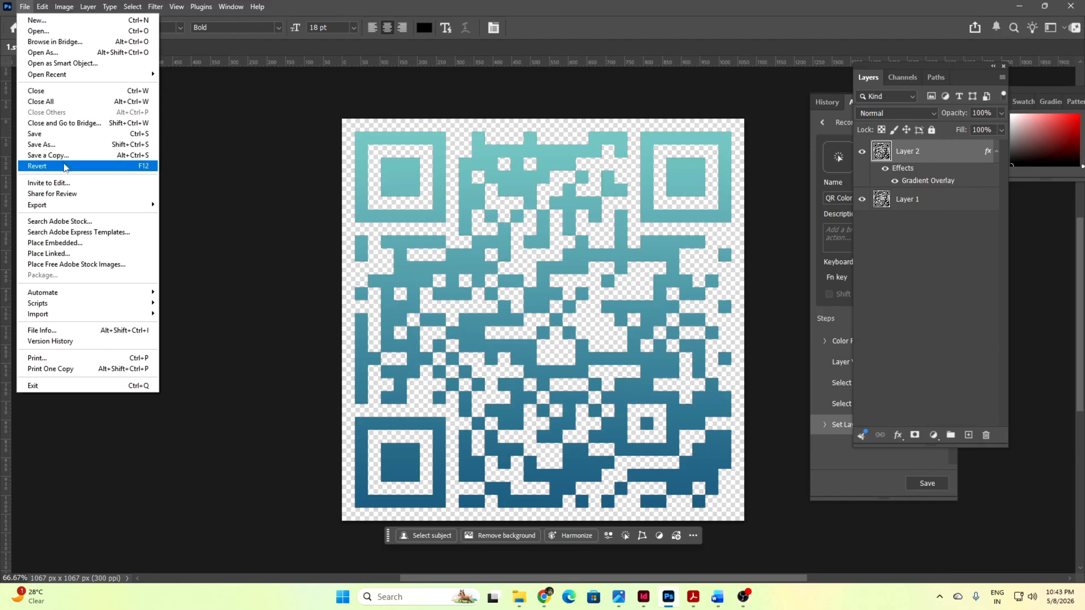
click(56, 148)
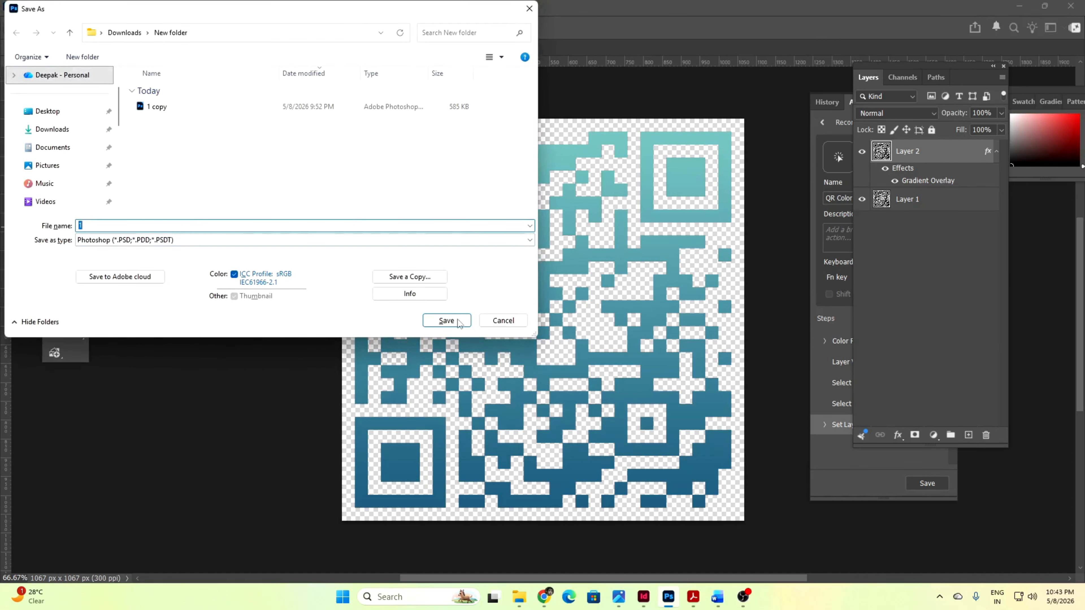
click(446, 320)
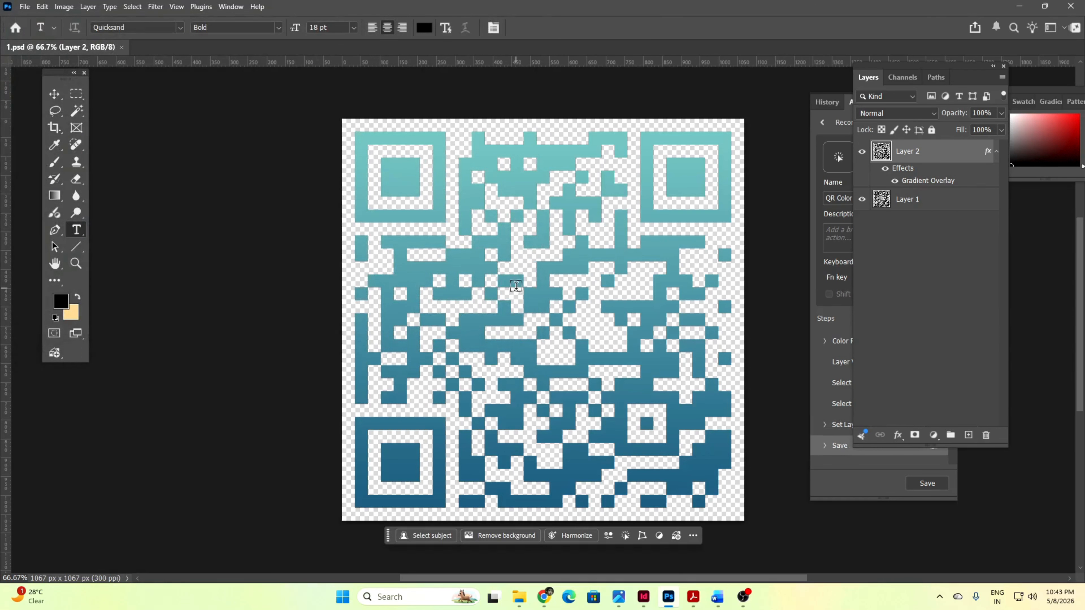
click(122, 47)
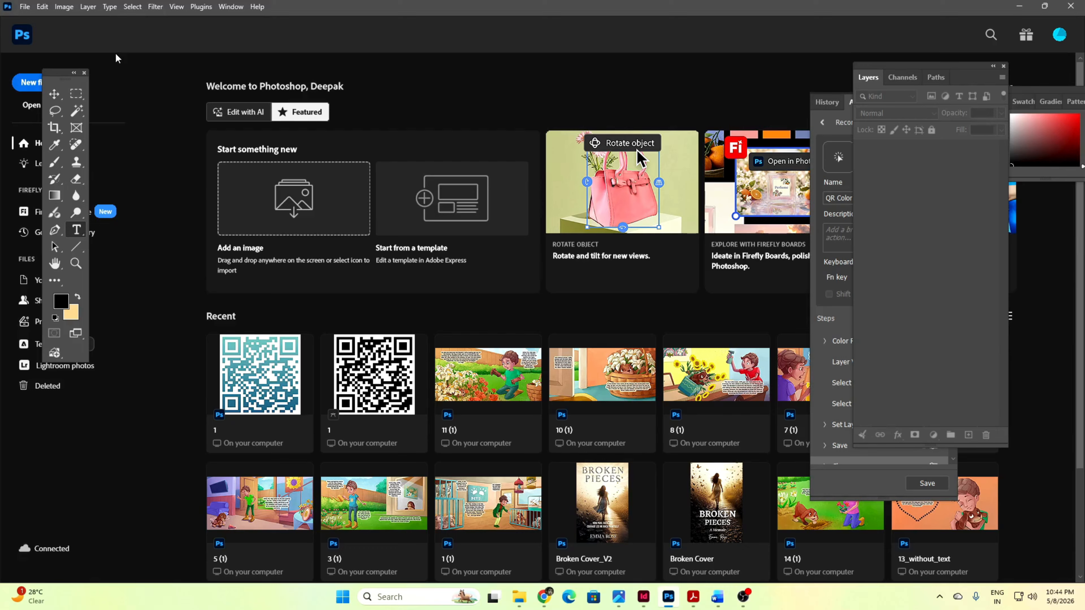
- Stop the recording and save the QR Color Change 2 action
click(926, 484)
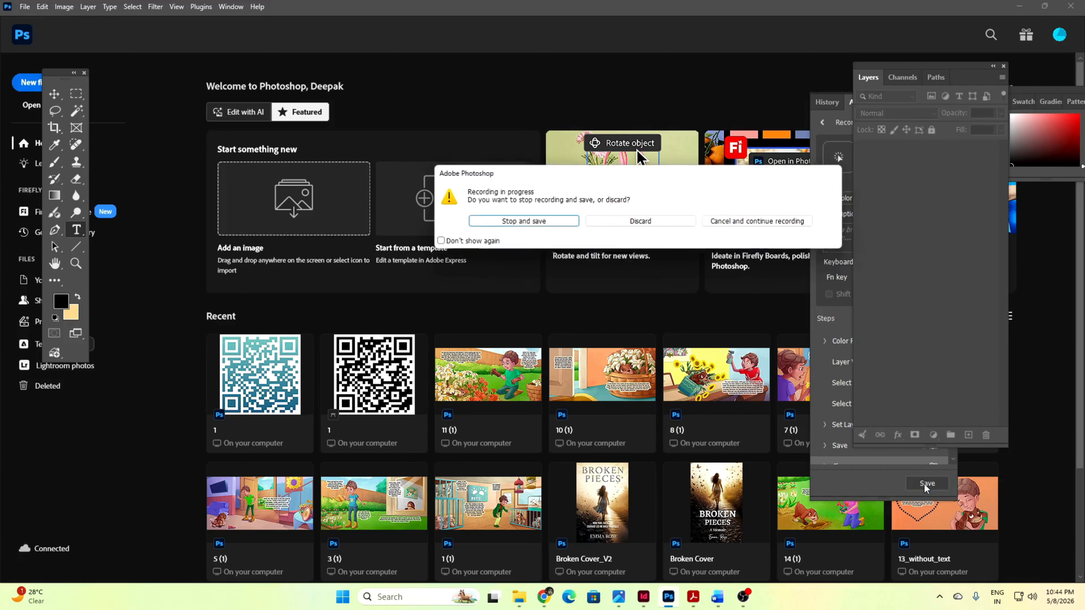
click(537, 223)
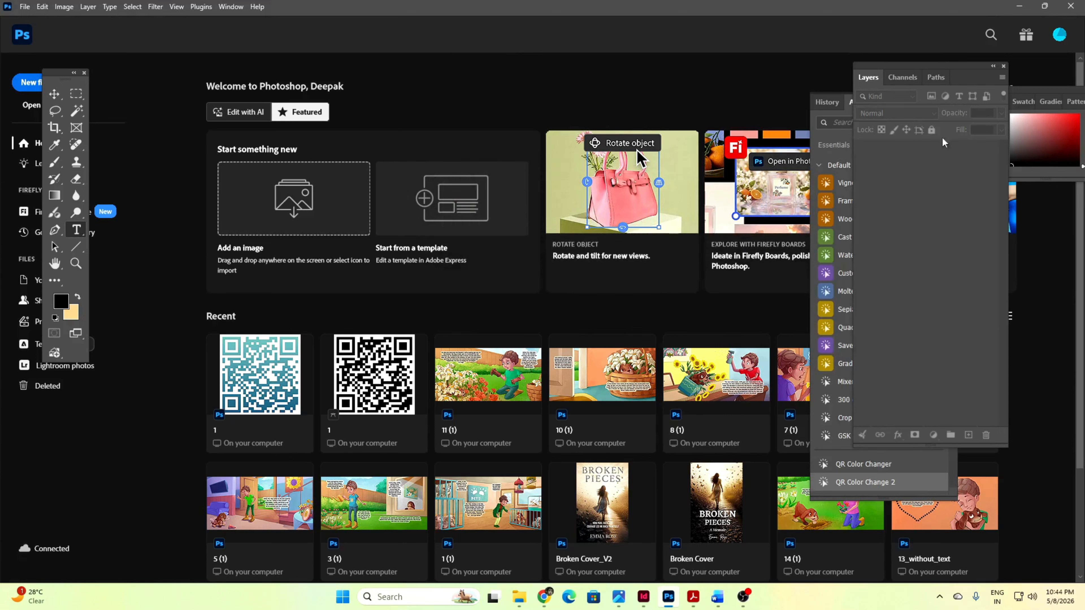
click(849, 101)
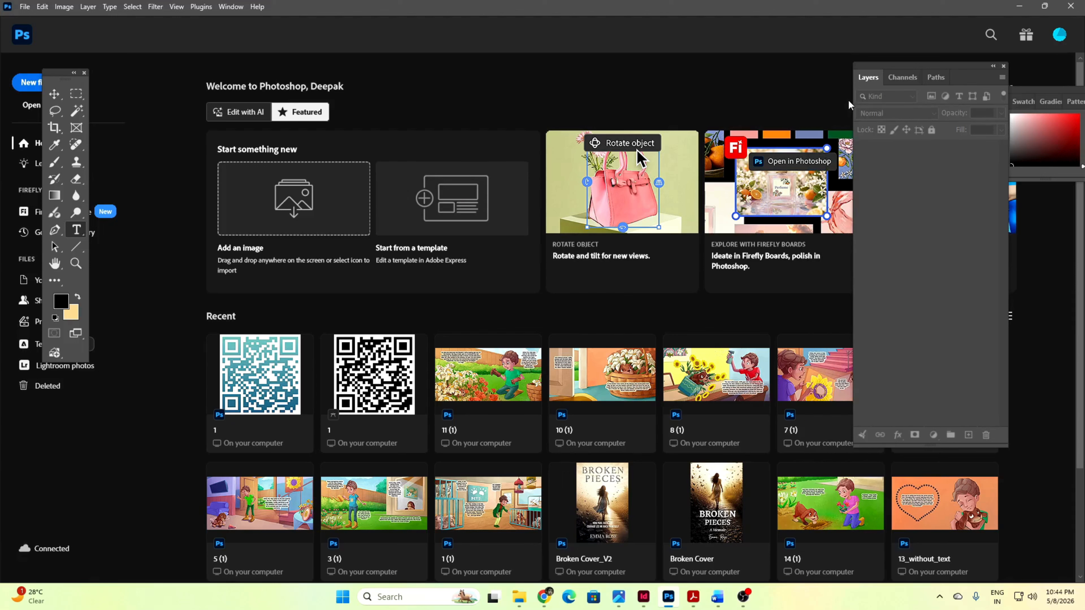
- Start a Batch automation that plays the QR Color Change 2 action with Folder as the source
drag(926, 73, 866, 55)
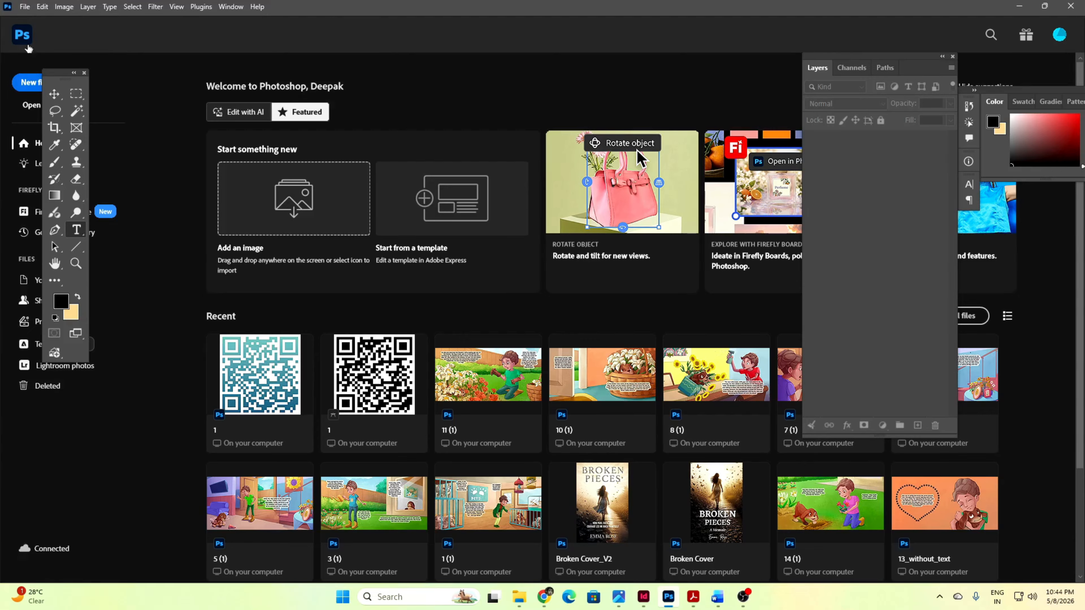
click(27, 11)
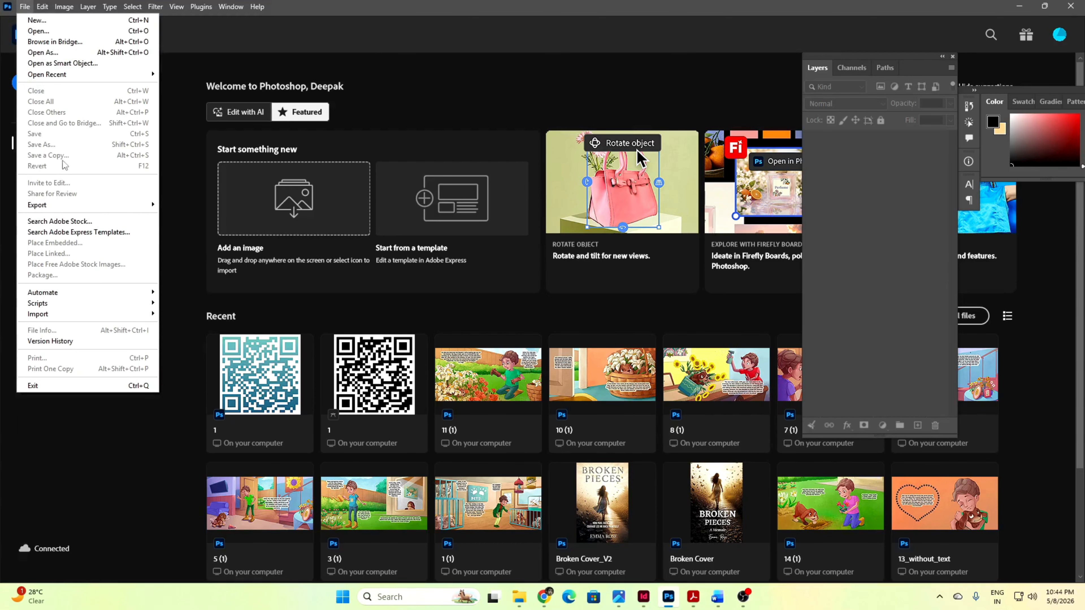
mouse_move(75, 296)
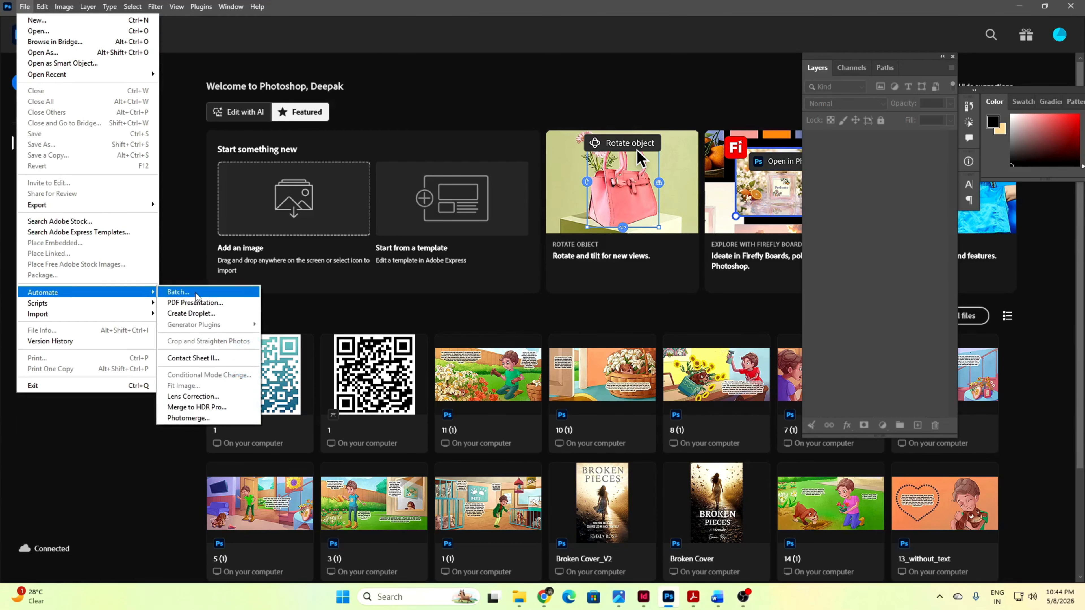
click(183, 292)
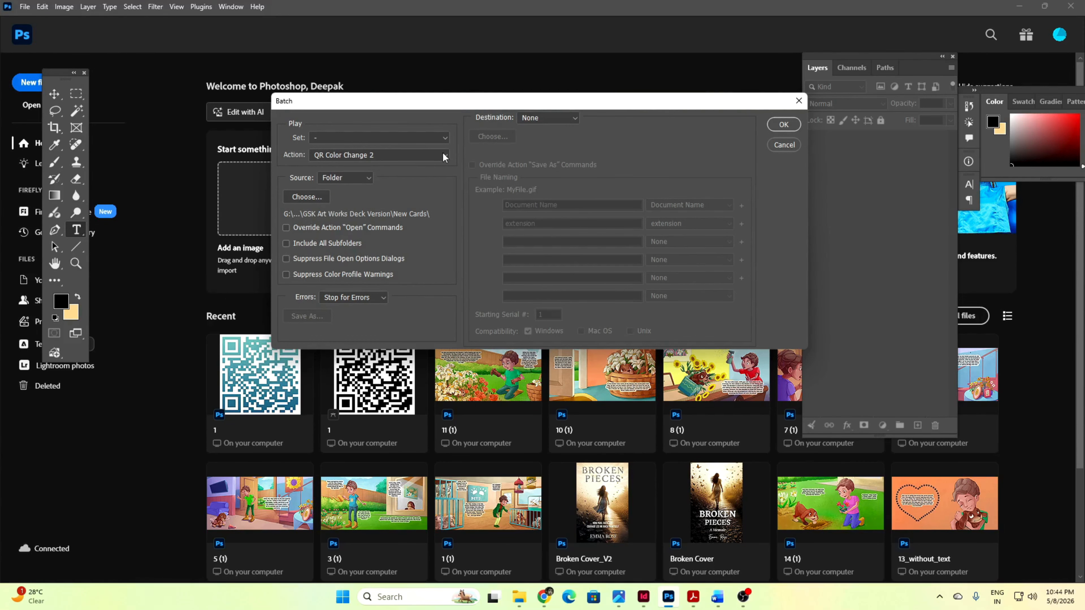
click(444, 156)
click(389, 175)
click(369, 177)
- Choose Downloads > New folder as the source folder for the batch
click(315, 201)
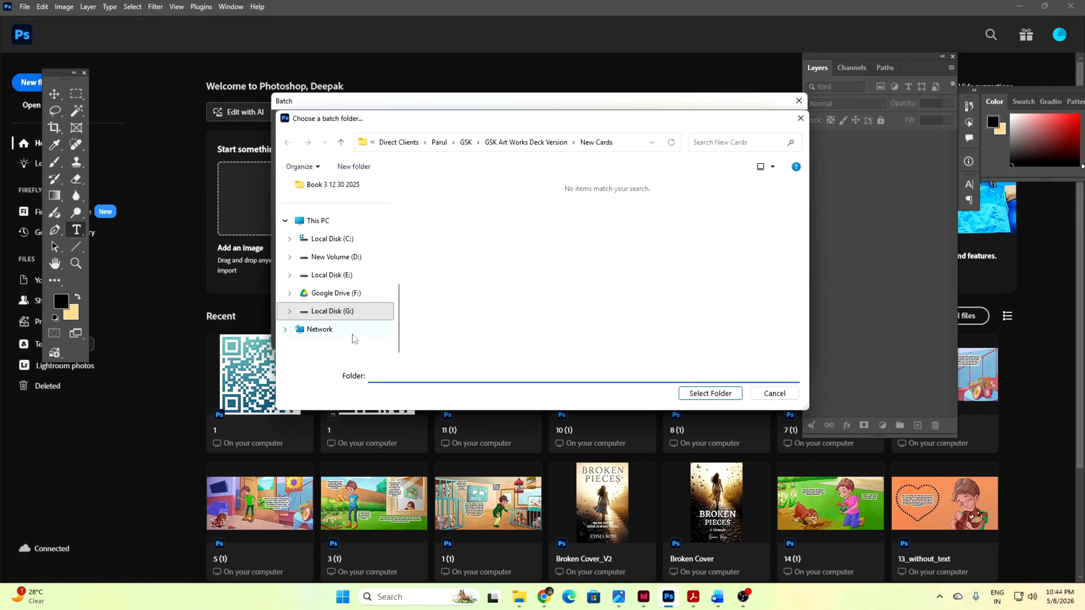
scroll(351, 321, up, 5)
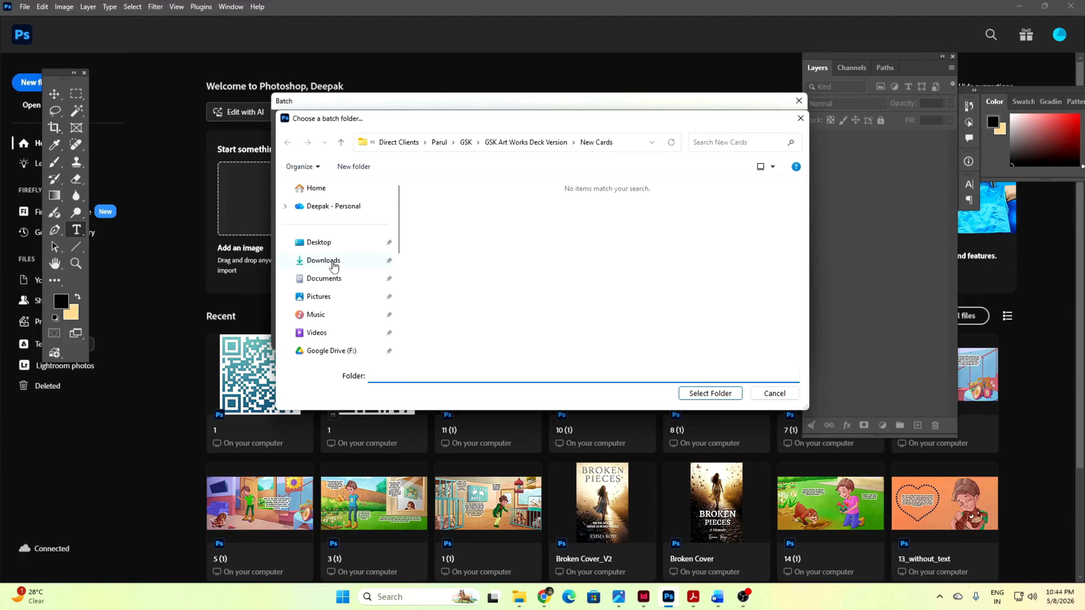
click(323, 261)
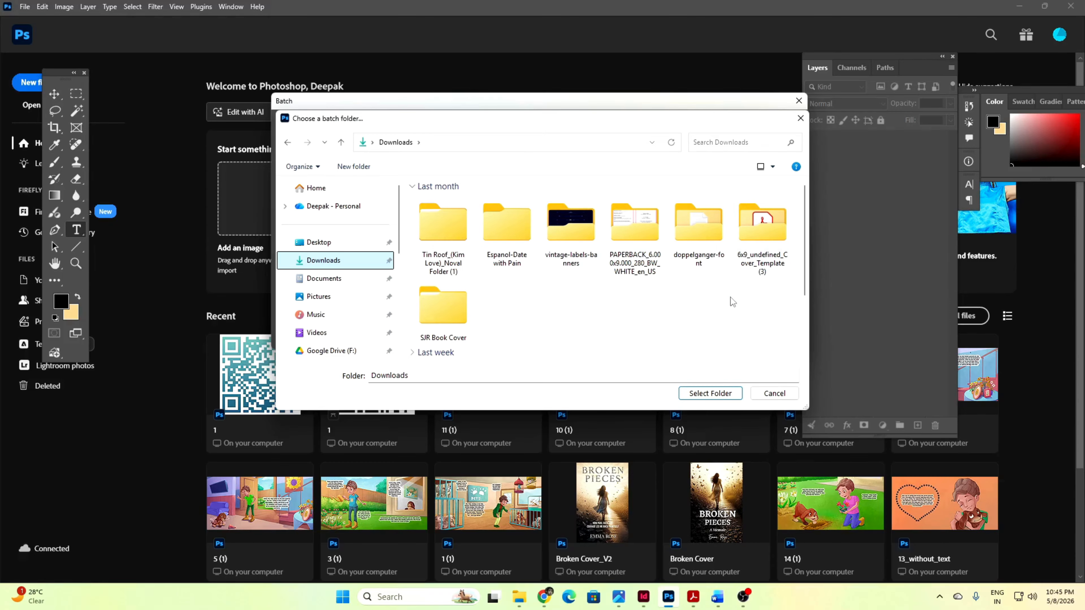
scroll(731, 297, down, 2)
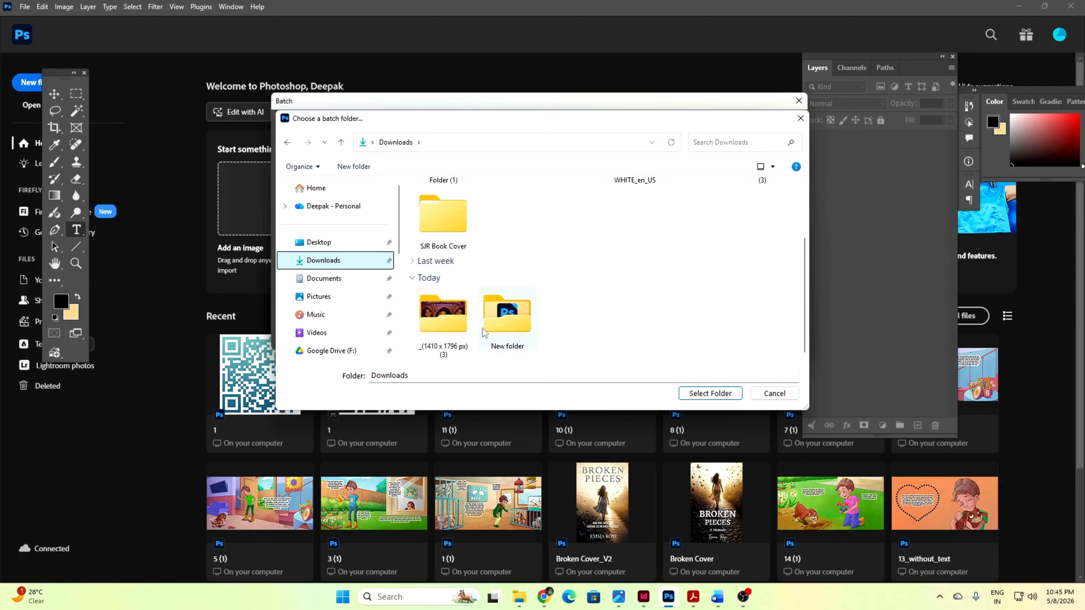
double_click(505, 320)
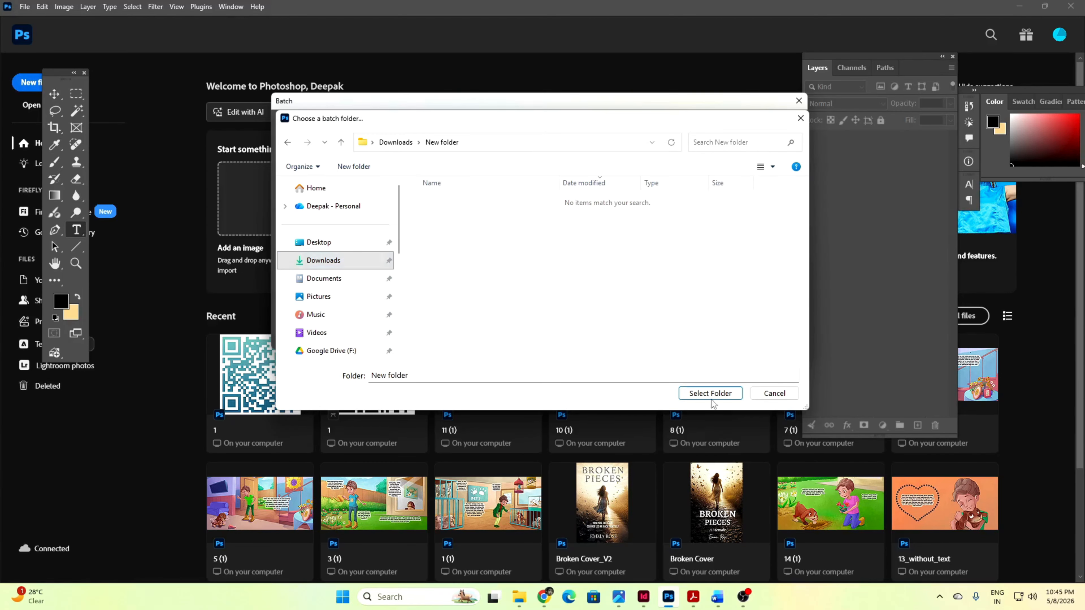
click(695, 394)
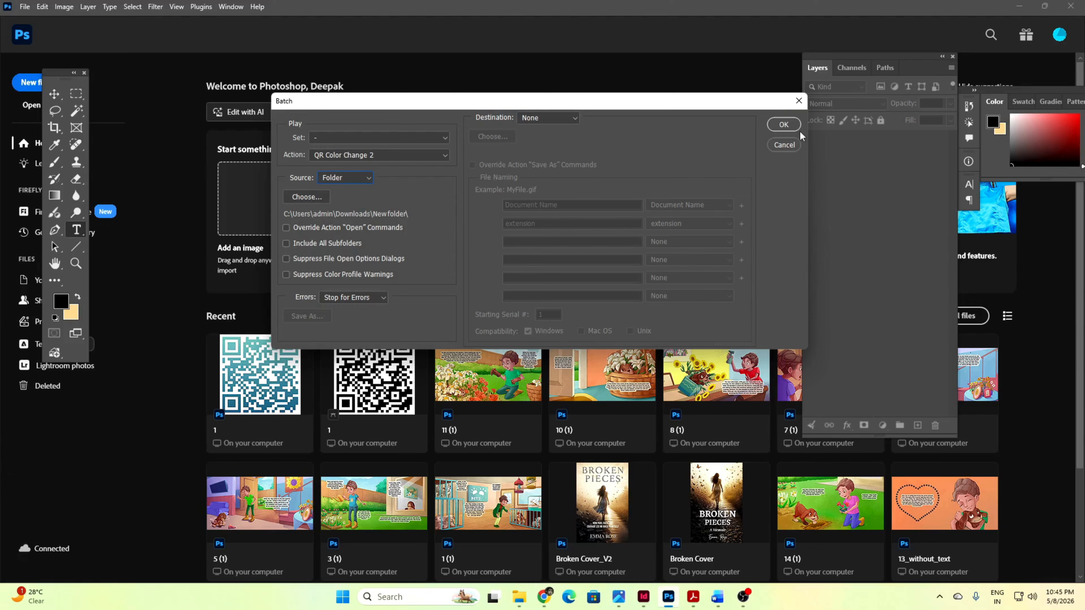
- Run the batch, accepting the SVG rasterization of each QR code at 1067 × 1067 pixels, 300 pixels/inch, RGB Color
click(783, 124)
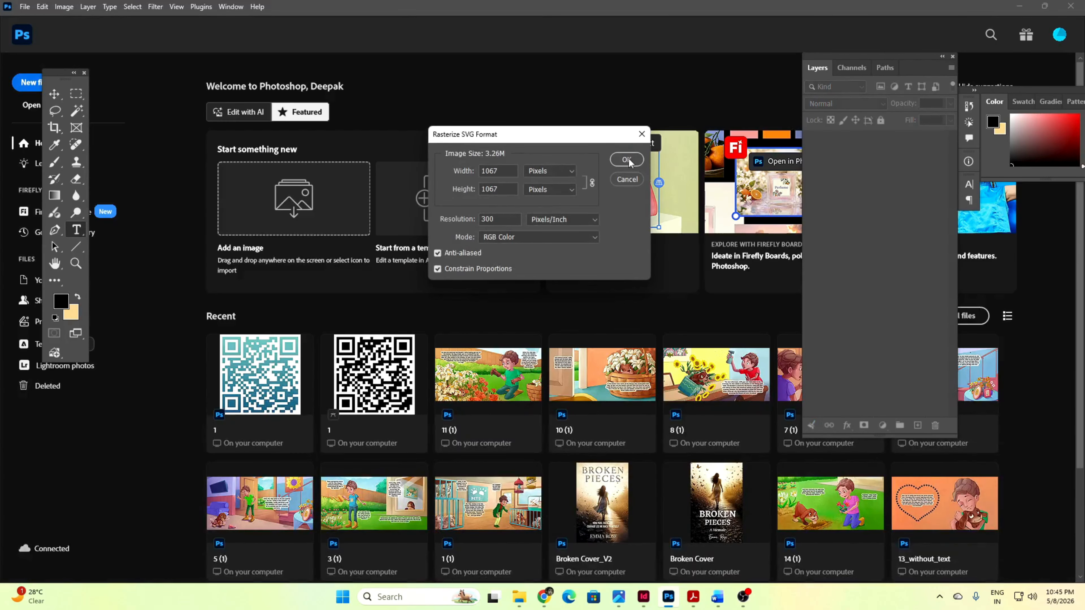
click(629, 161)
click(635, 162)
click(636, 162)
click(639, 165)
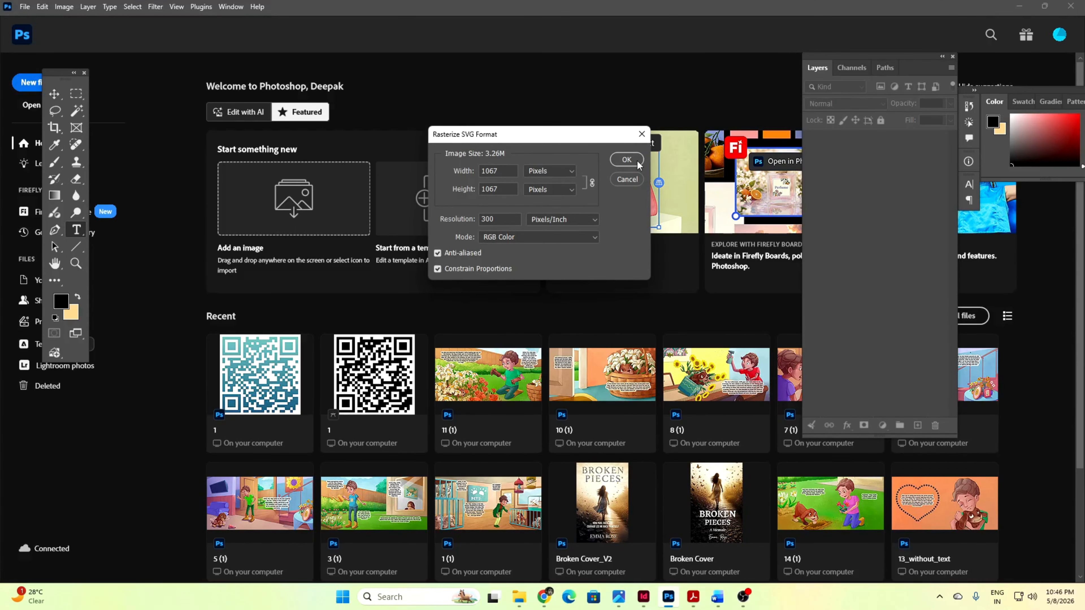
click(627, 160)
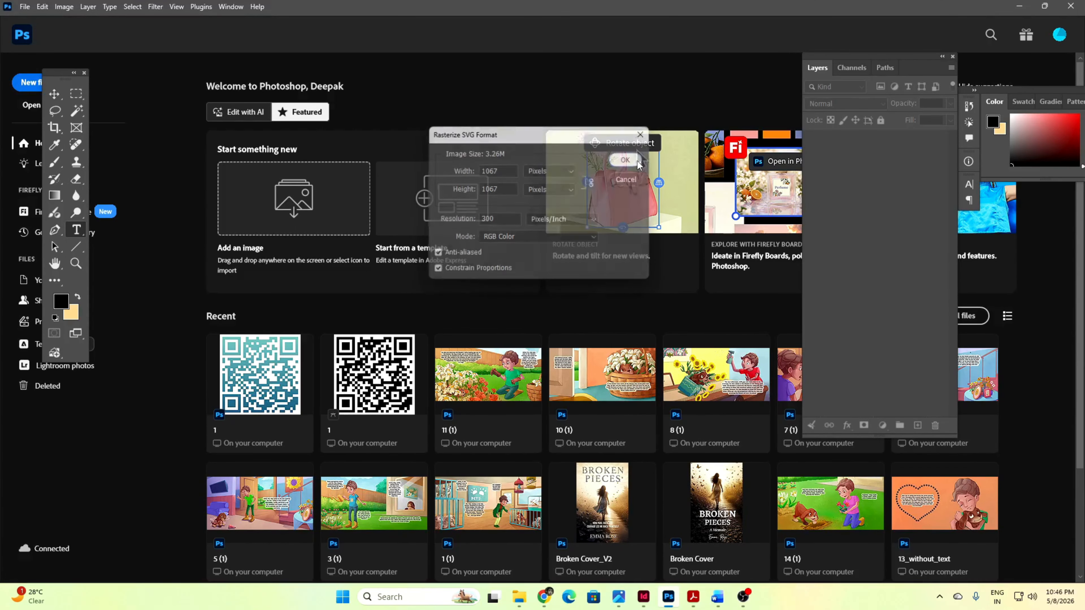
click(626, 159)
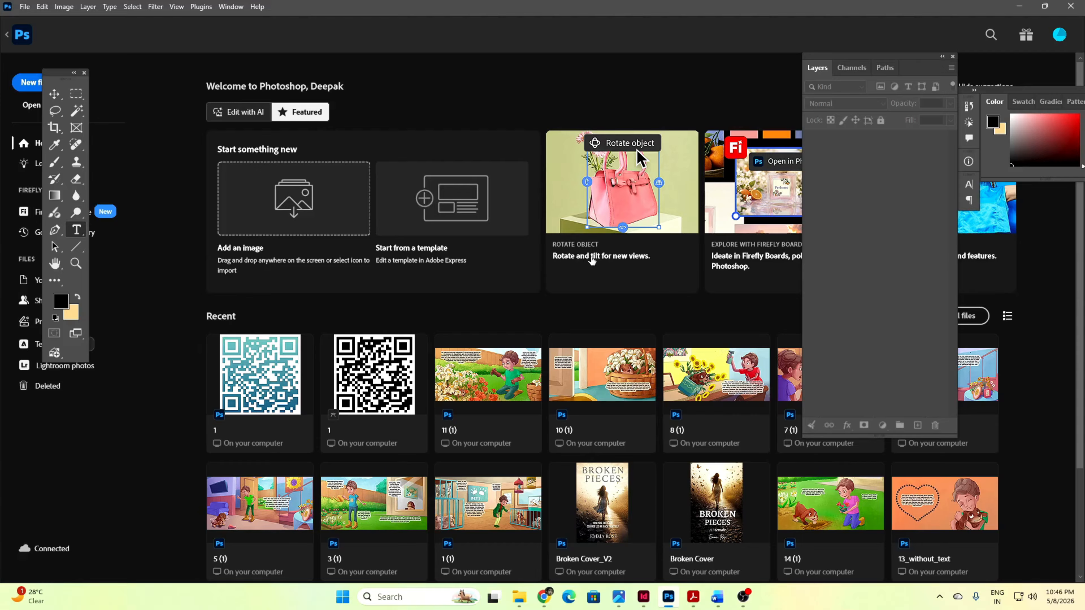
- In File Explorer, go to Downloads > New folder, open Photoshop file 9 to inspect its recoloured QR code, and return to the folder
mouse_move(522, 607)
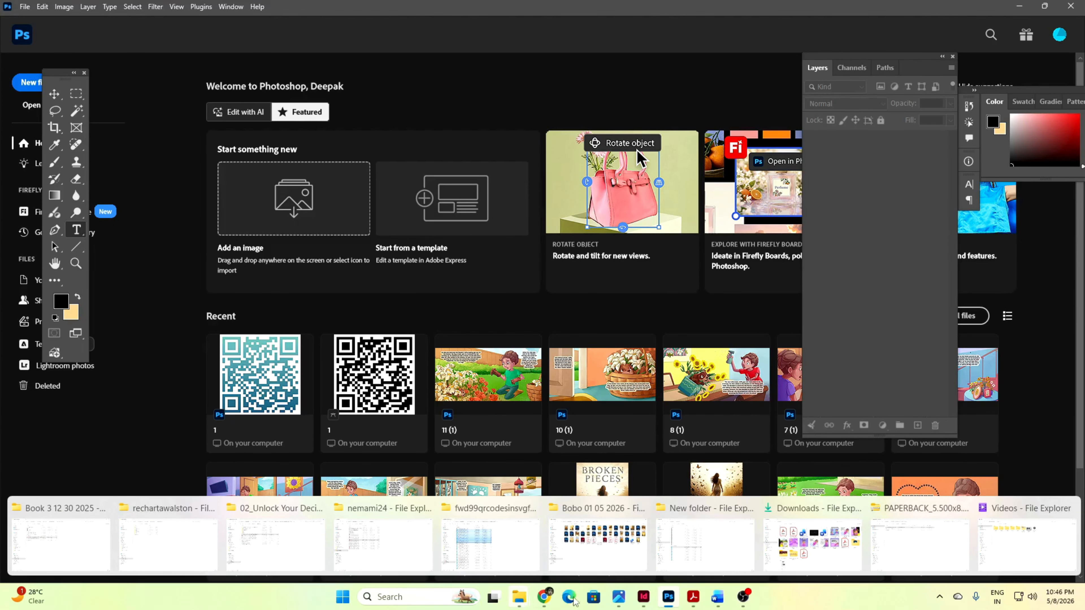
click(826, 565)
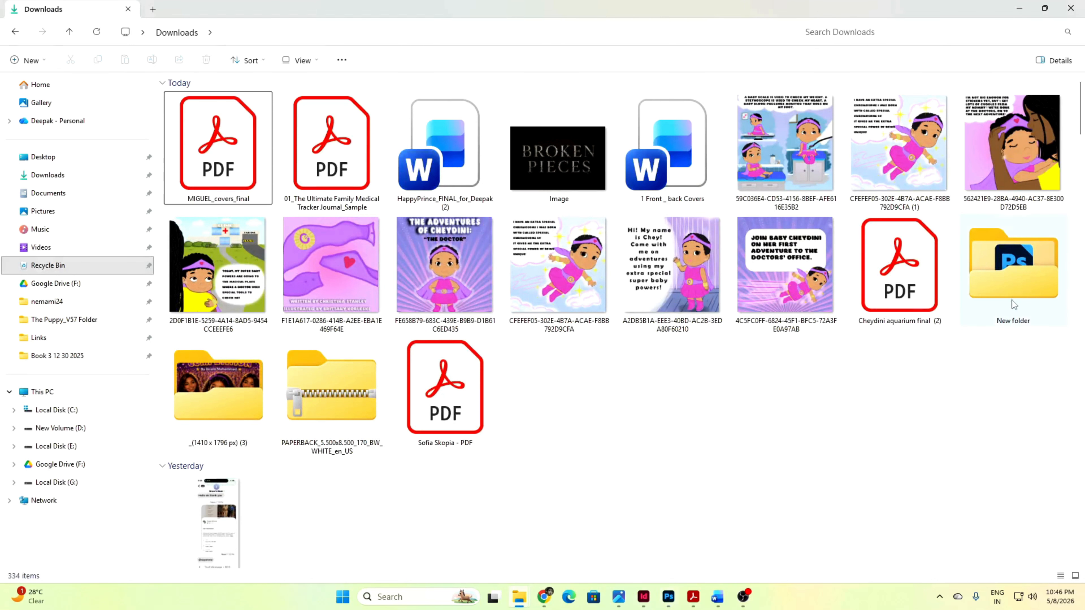
double_click(1018, 278)
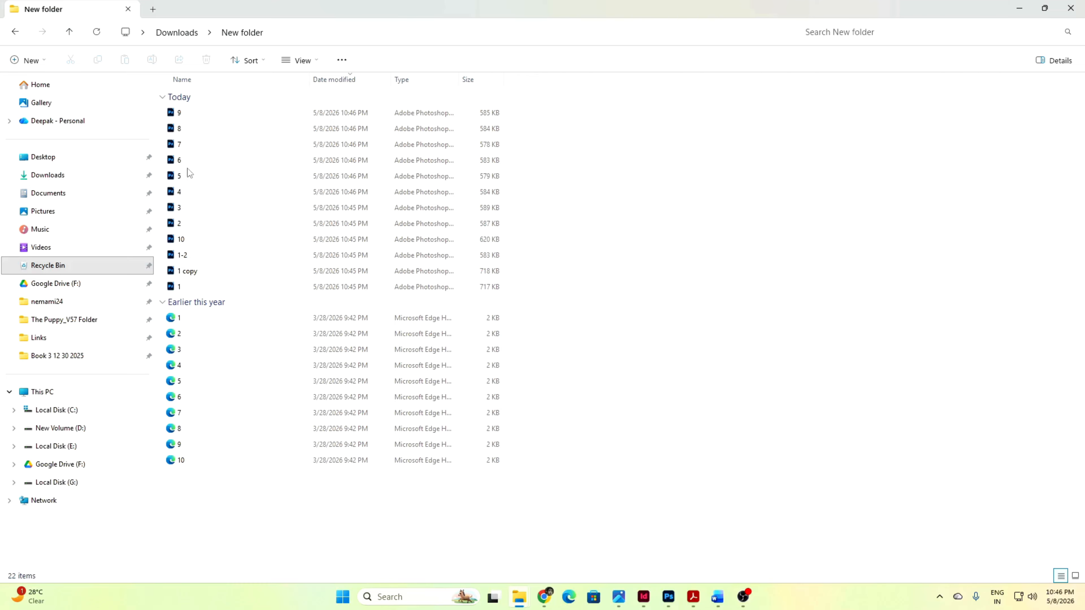
drag(180, 113, 556, 350)
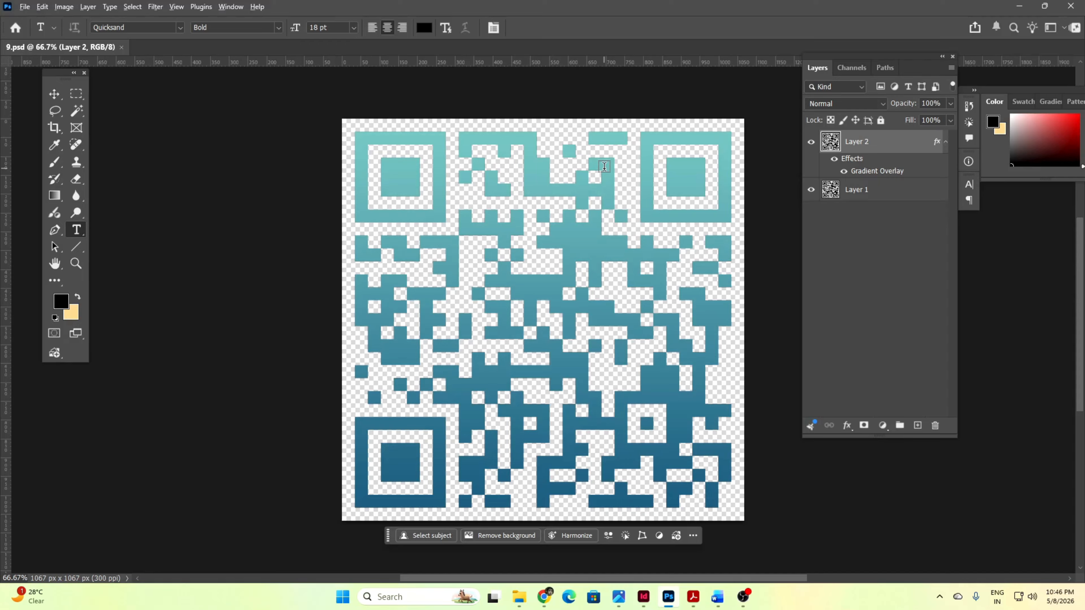
key(alt+Tab)
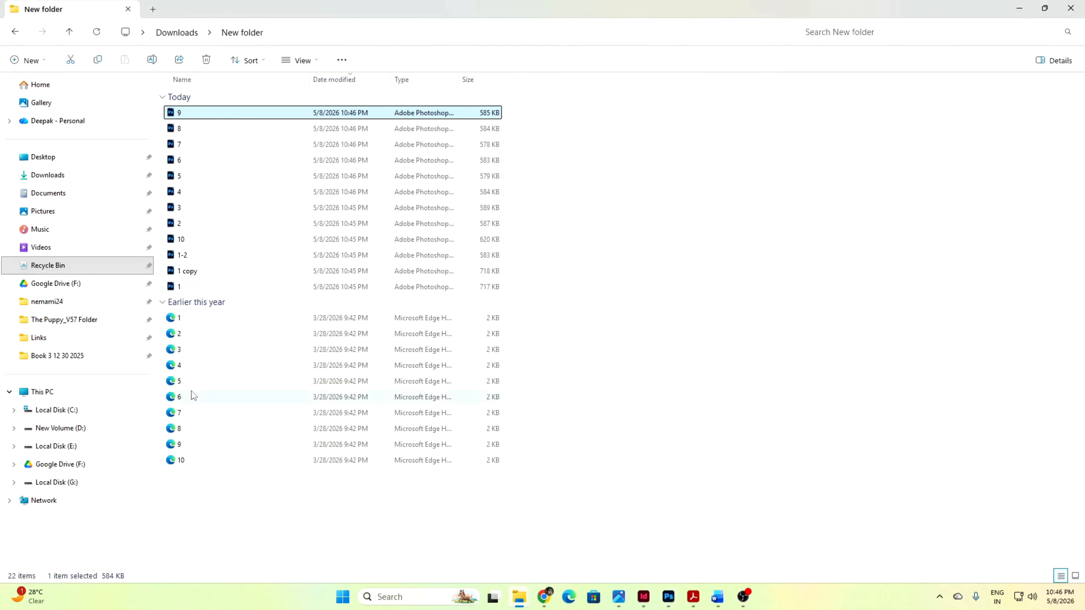